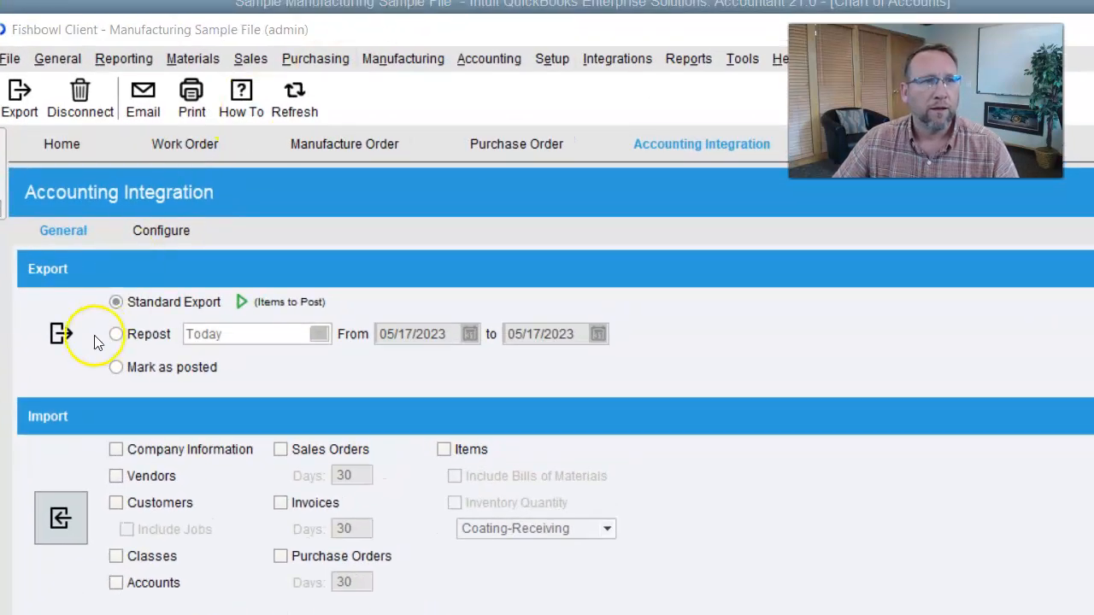
- Run Fishbowl's Standard Export to send pending transactions to QuickBooks, then view the QuickBooks Chart of Accounts
{"action": "left_click", "coordinate": [60, 333]}
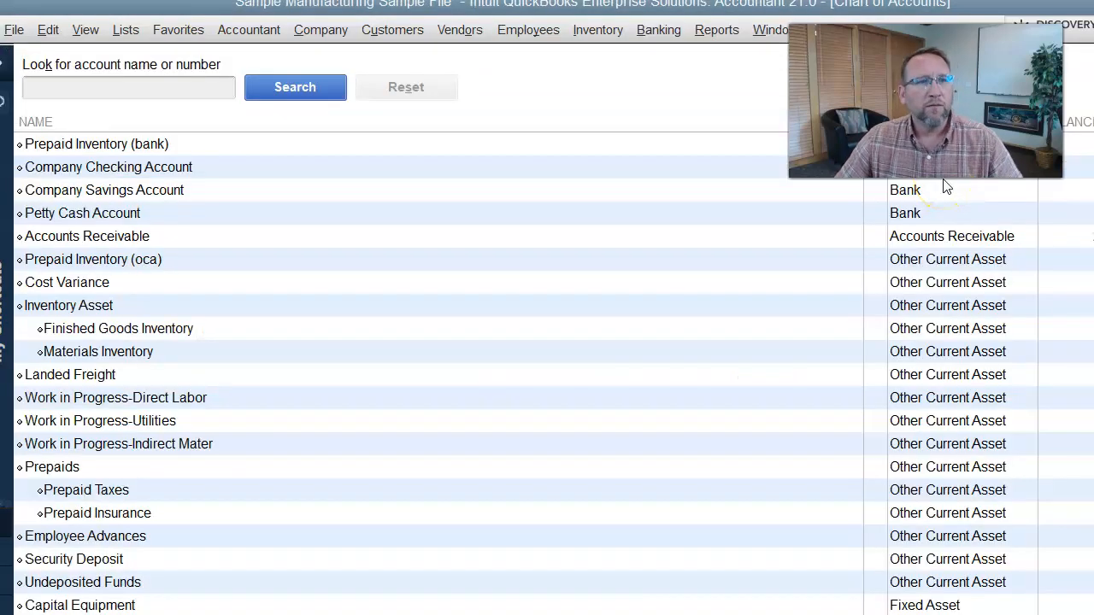
- Search accounts for 'clear' and open an Outsourced Mfg Clearing QuickReport dated 05/17/2023
{"action": "left_click", "coordinate": [132, 88]}
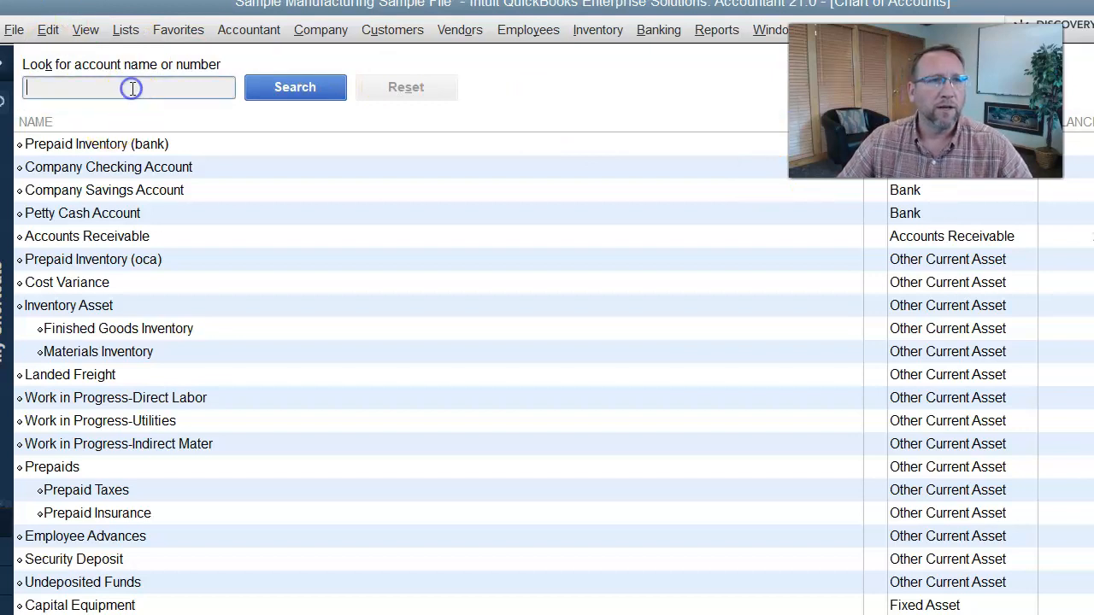
{"action": "type", "text": "clear"}
{"action": "left_click", "coordinate": [288, 88]}
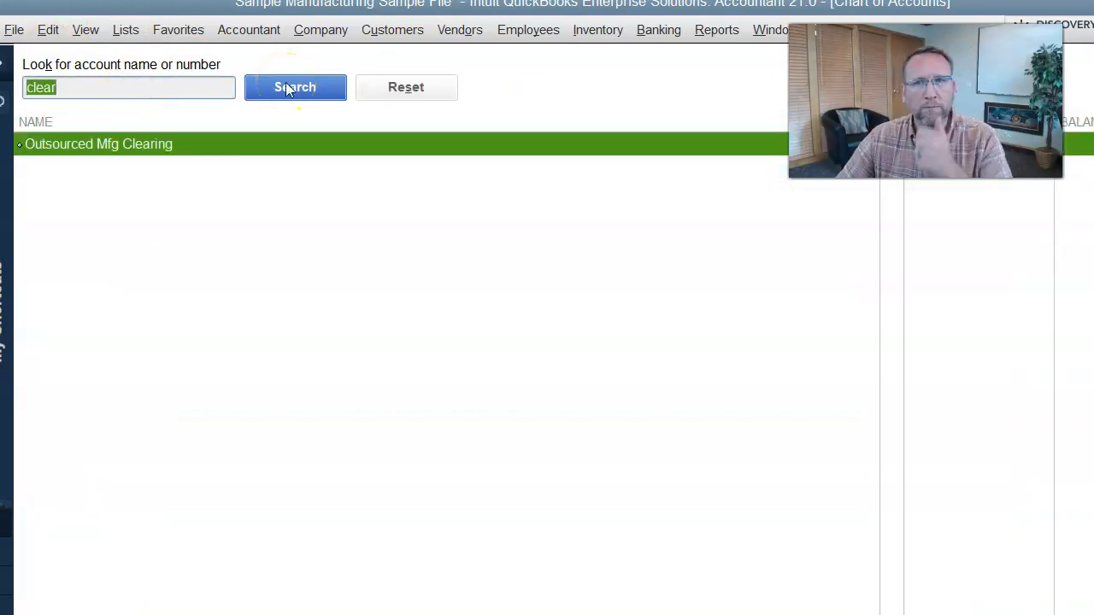
{"action": "double_click", "coordinate": [78, 147]}
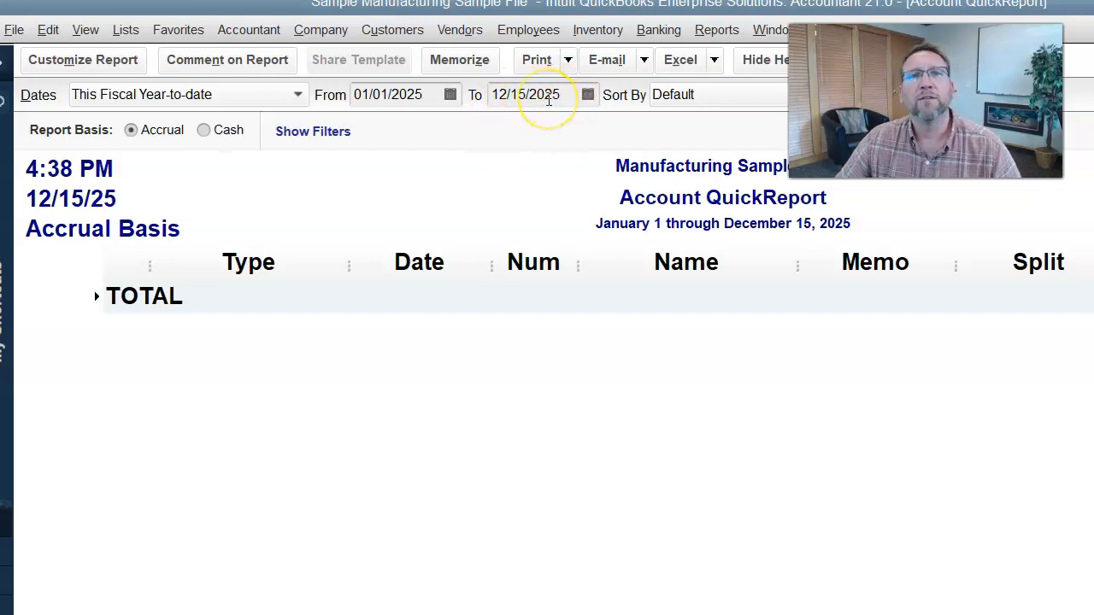
{"action": "left_click", "coordinate": [450, 95]}
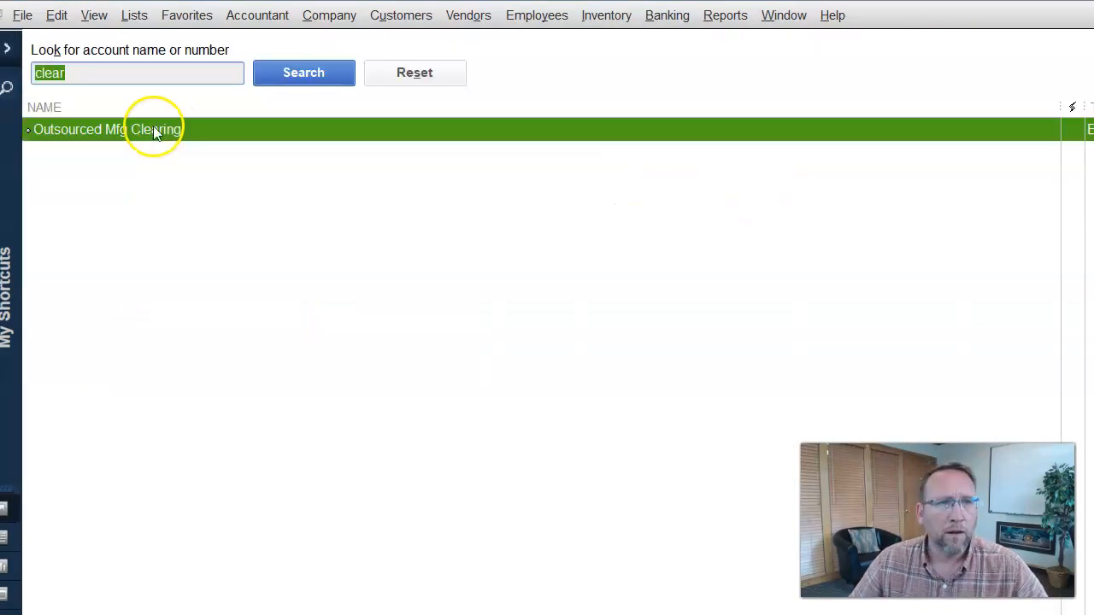
{"action": "double_click", "coordinate": [141, 132]}
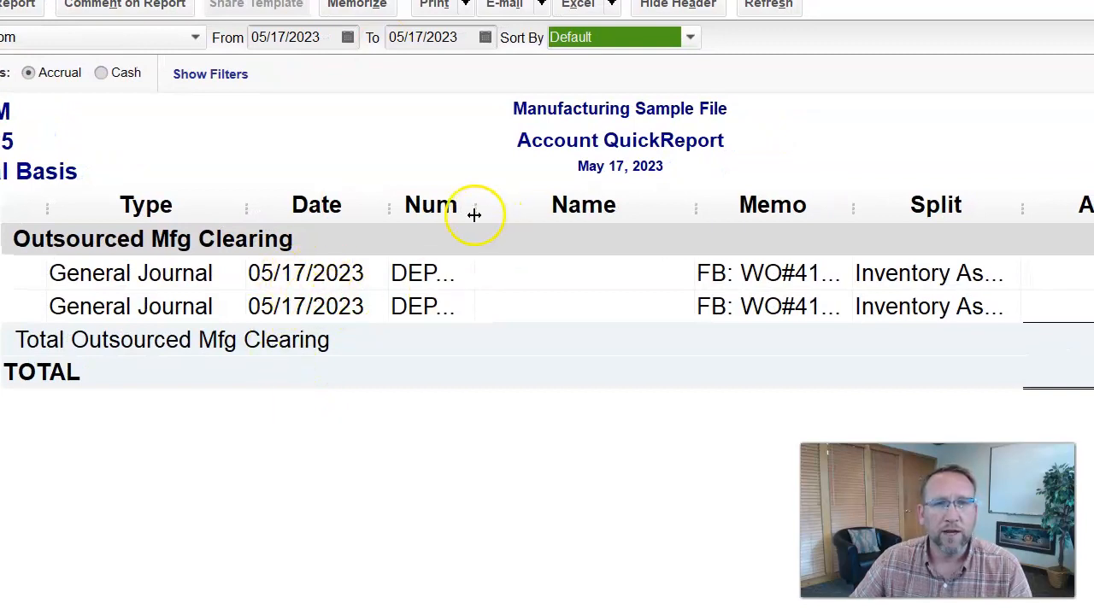
- Widen the report's Num and Memo columns and narrow Name so entries DEPR358 and DEPR359 are readable
{"action": "left_click_drag", "start_coordinate": [480, 213], "coordinate": [525, 206]}
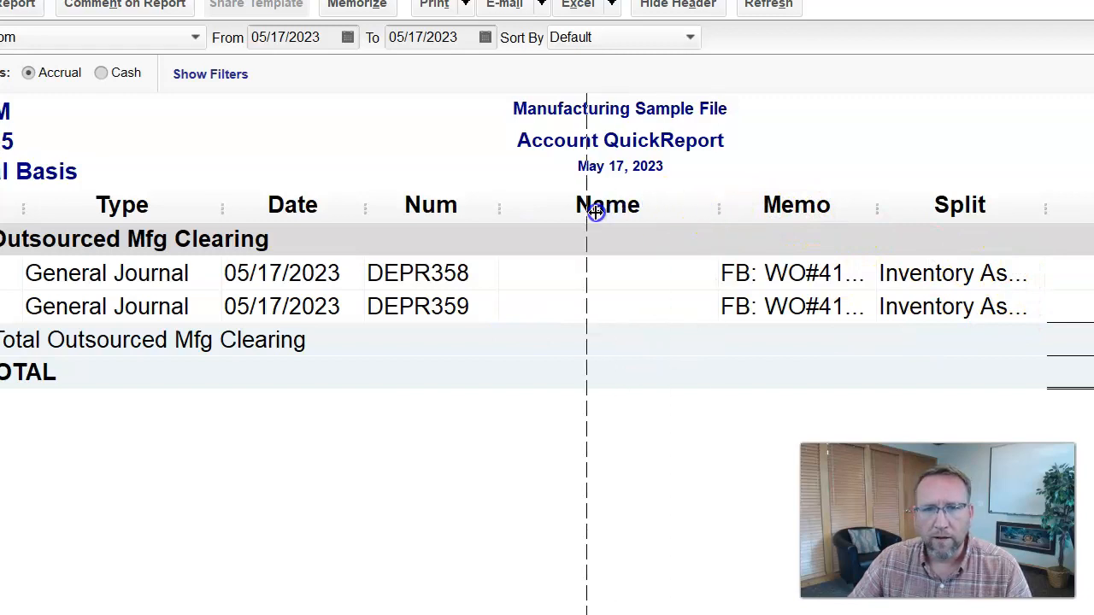
{"action": "left_click_drag", "start_coordinate": [596, 212], "coordinate": [596, 213]}
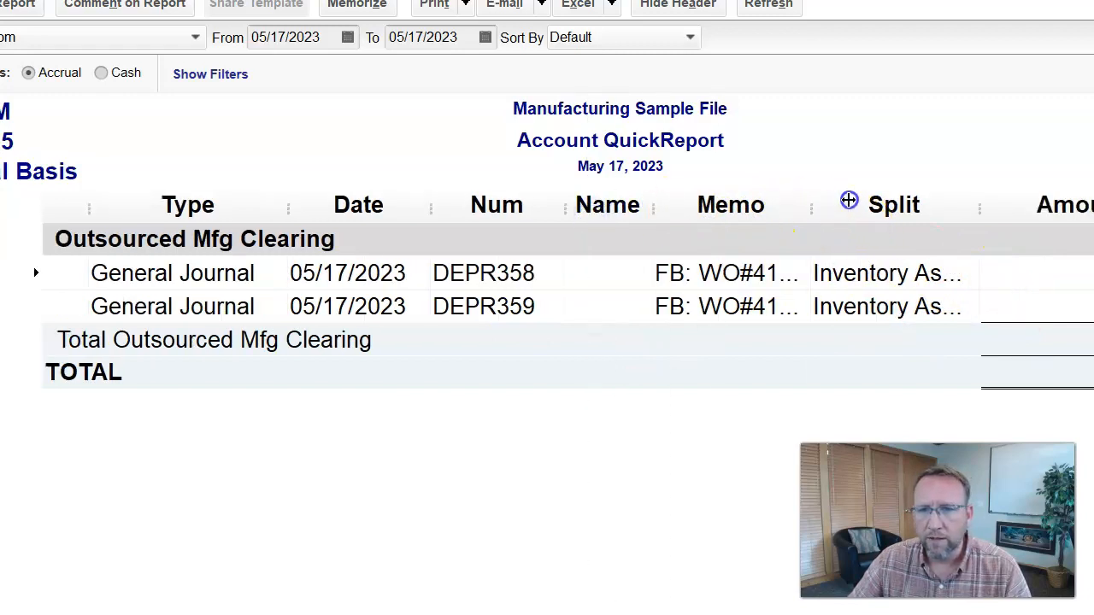
{"action": "left_click_drag", "start_coordinate": [912, 207], "coordinate": [911, 210]}
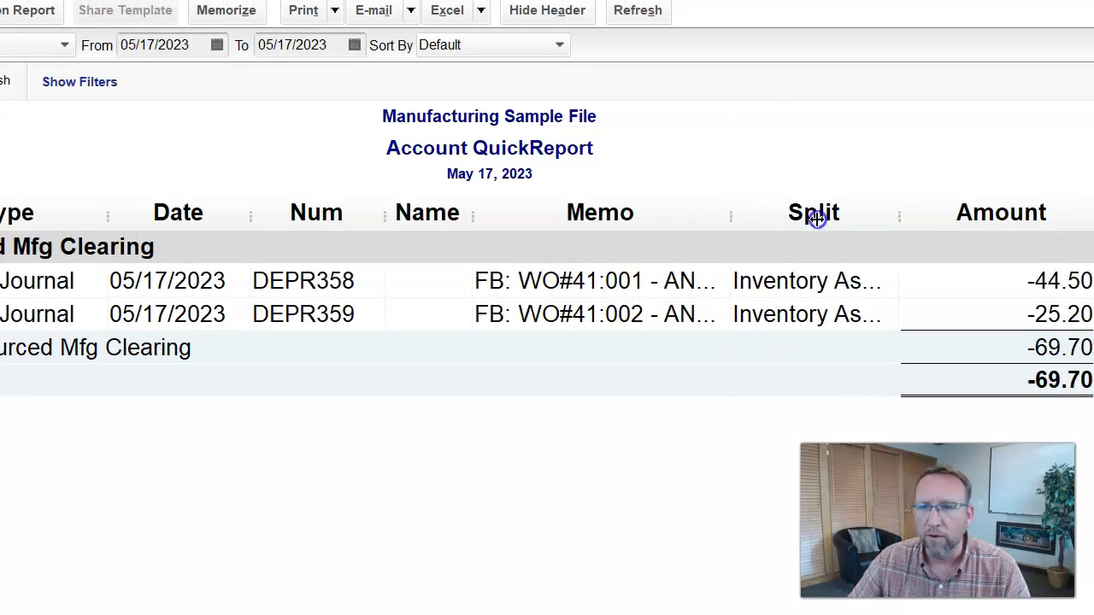
{"action": "left_click_drag", "start_coordinate": [817, 220], "coordinate": [899, 221]}
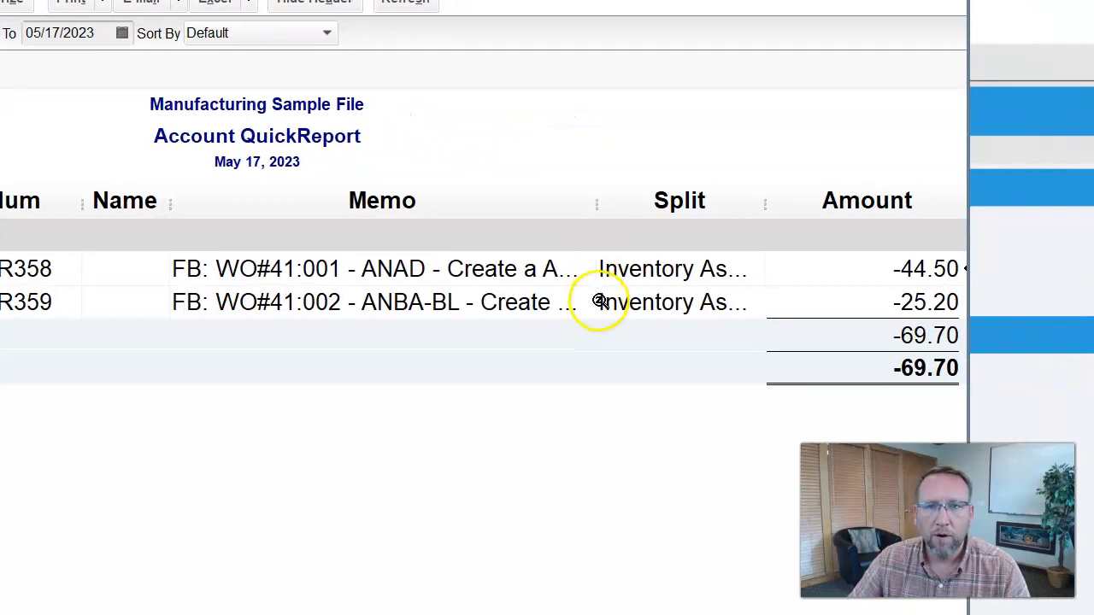
{"action": "left_click_drag", "start_coordinate": [597, 205], "coordinate": [760, 206]}
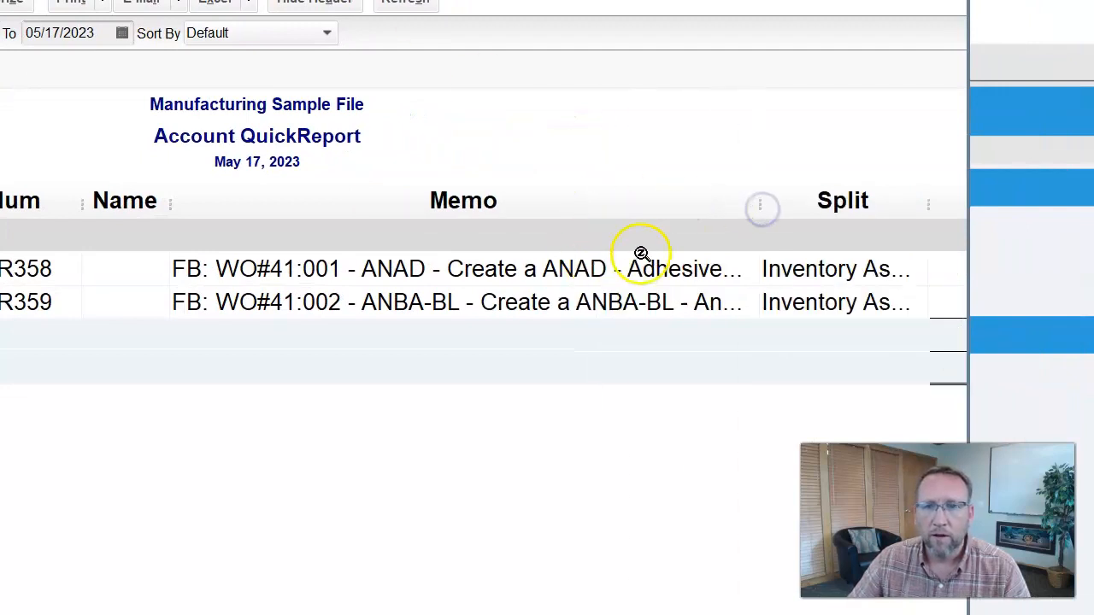
- Open journal entry DEPR358 for WO#41:001 in the register and select ANAD in its memo
{"action": "double_click", "coordinate": [553, 270]}
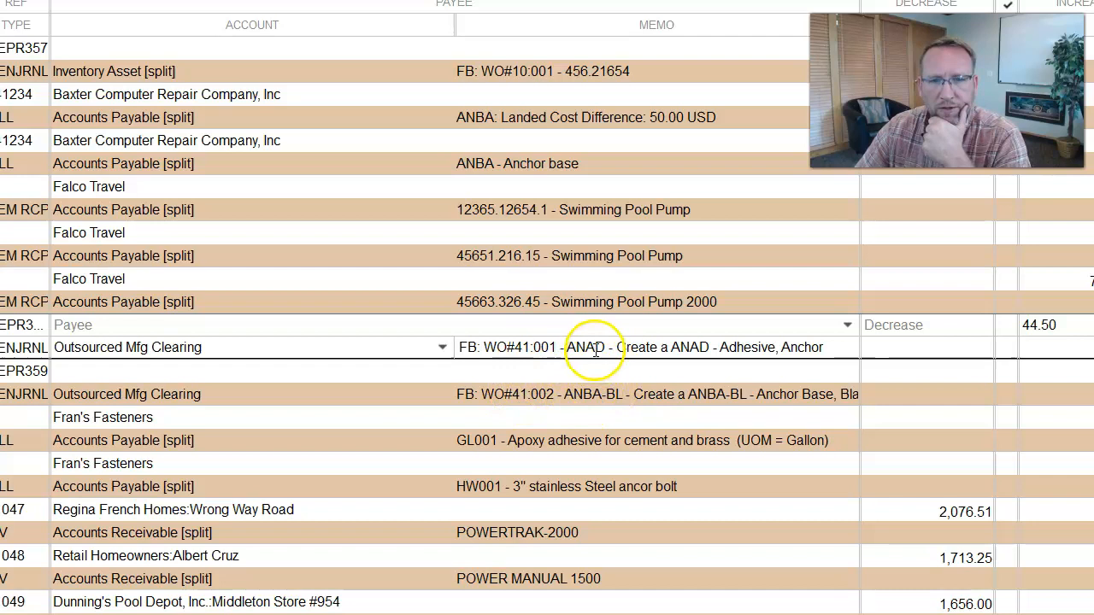
{"action": "left_click_drag", "start_coordinate": [607, 349], "coordinate": [575, 346]}
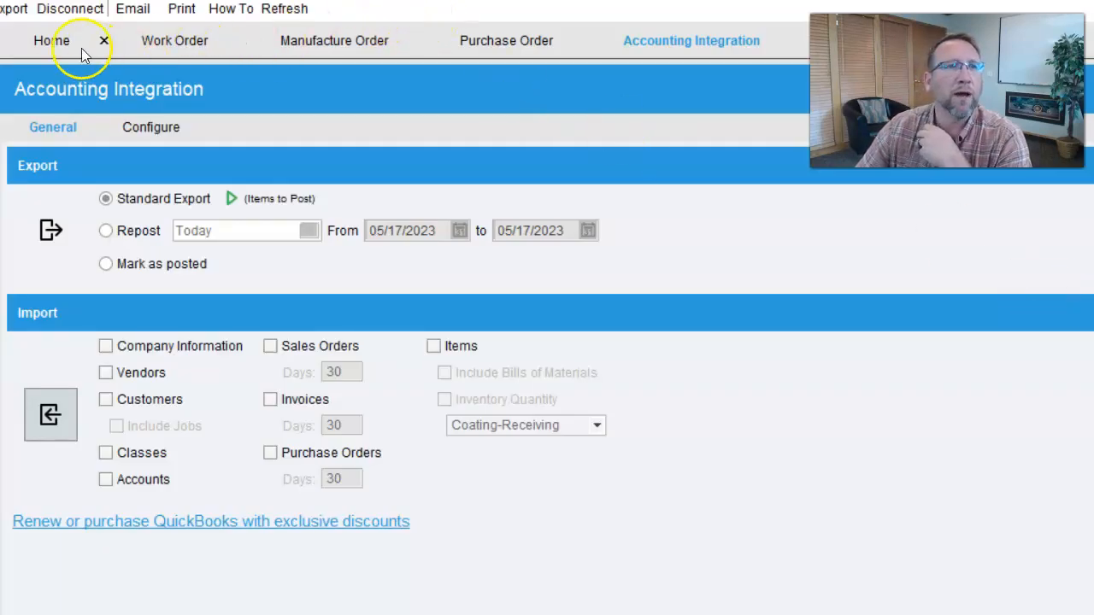
- Check part ANAD's inventory and account settings in Fishbowl, then go to Manufacture Orders
{"action": "left_click", "coordinate": [171, 0]}
{"action": "left_click", "coordinate": [198, 0]}
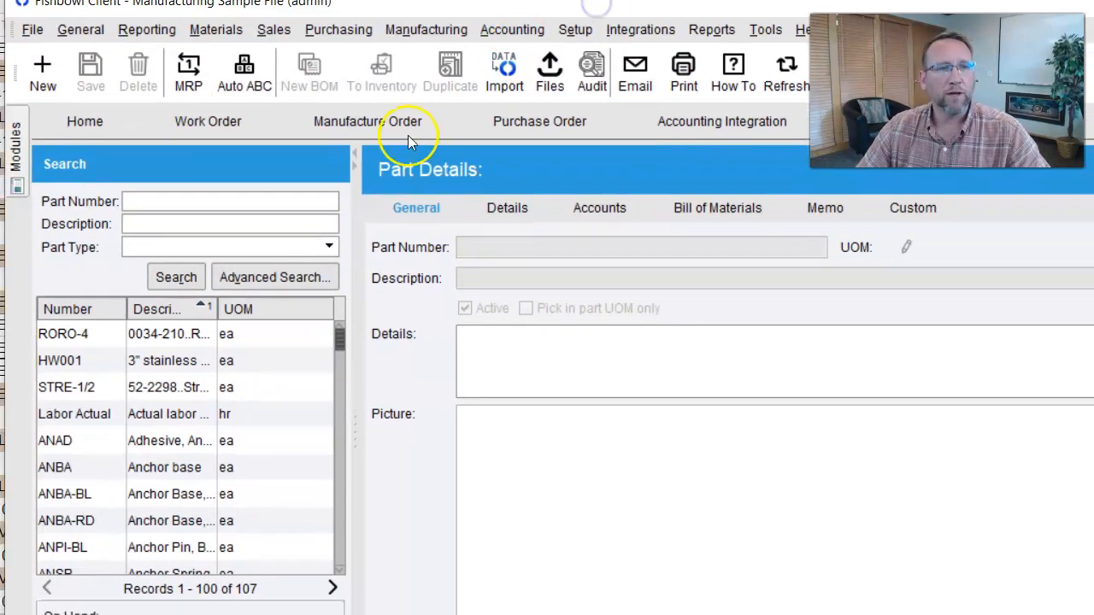
{"action": "left_click", "coordinate": [86, 440]}
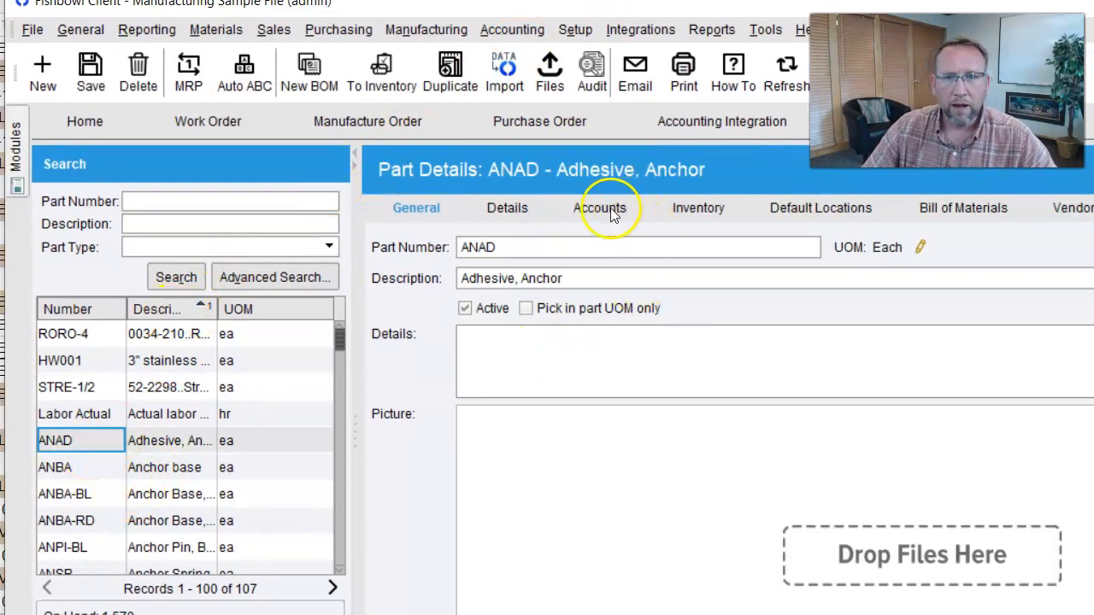
{"action": "left_click", "coordinate": [682, 210]}
{"action": "left_click", "coordinate": [601, 209]}
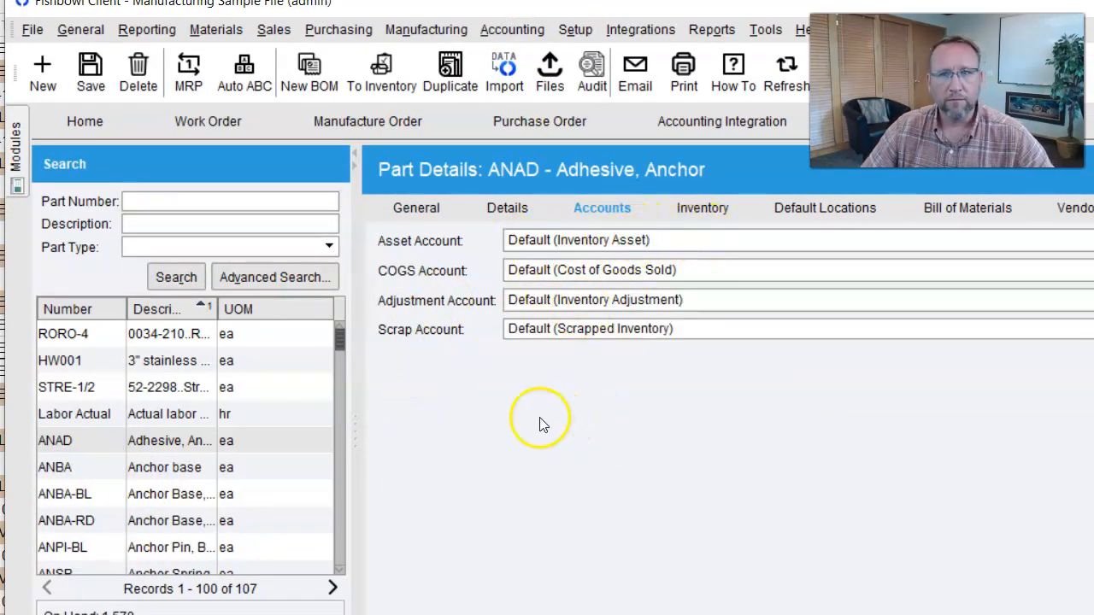
{"action": "left_click", "coordinate": [398, 126]}
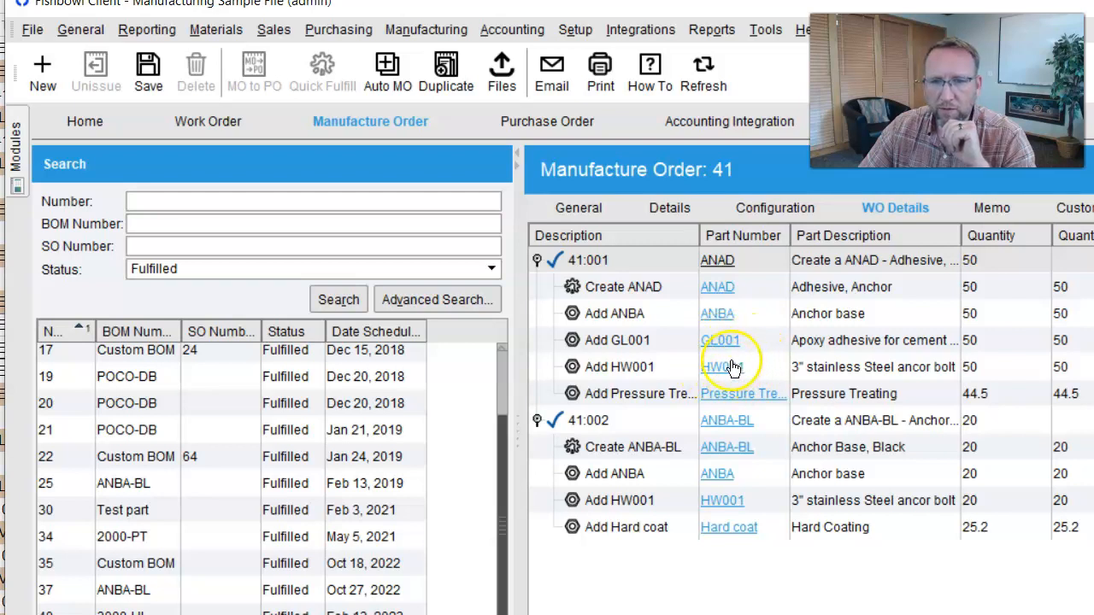
{"action": "left_click", "coordinate": [717, 313]}
{"action": "left_click", "coordinate": [718, 316]}
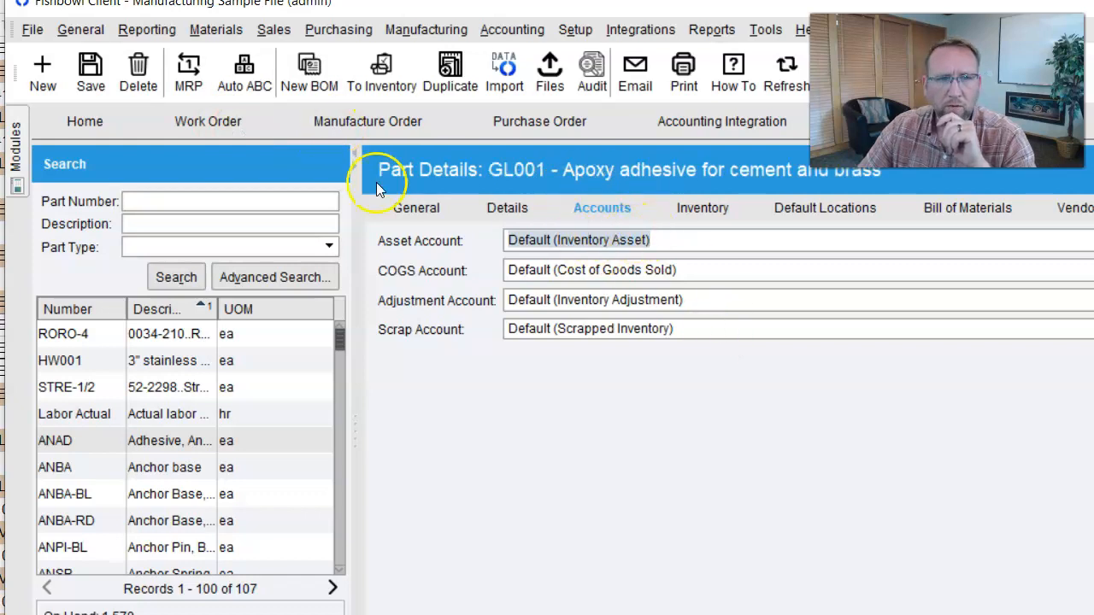
{"action": "left_click", "coordinate": [327, 135]}
{"action": "left_click", "coordinate": [715, 368]}
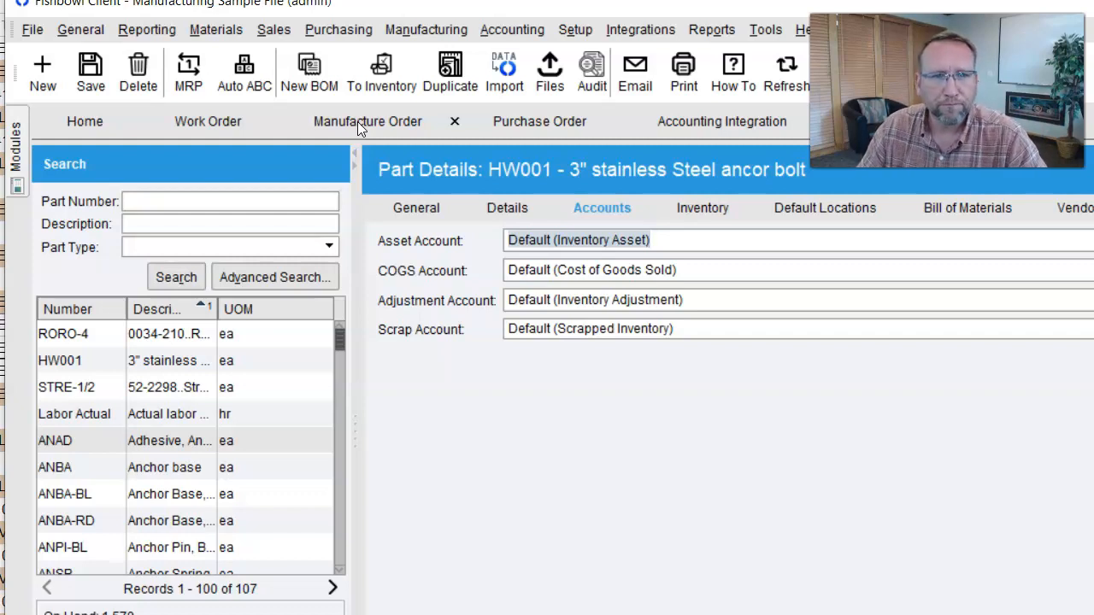
{"action": "left_click", "coordinate": [357, 122]}
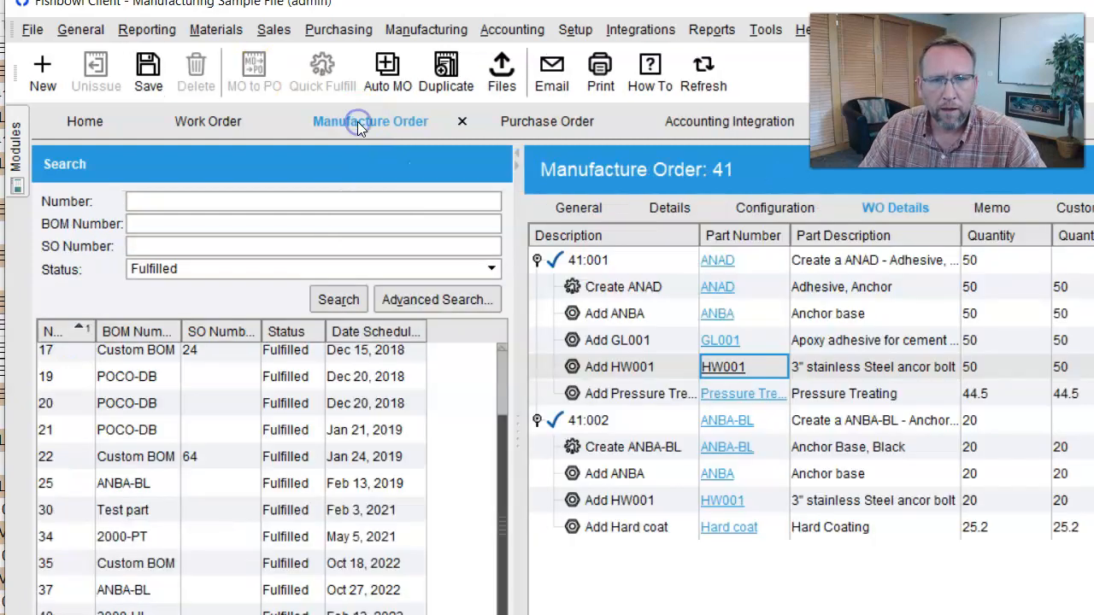
{"action": "left_click", "coordinate": [743, 397]}
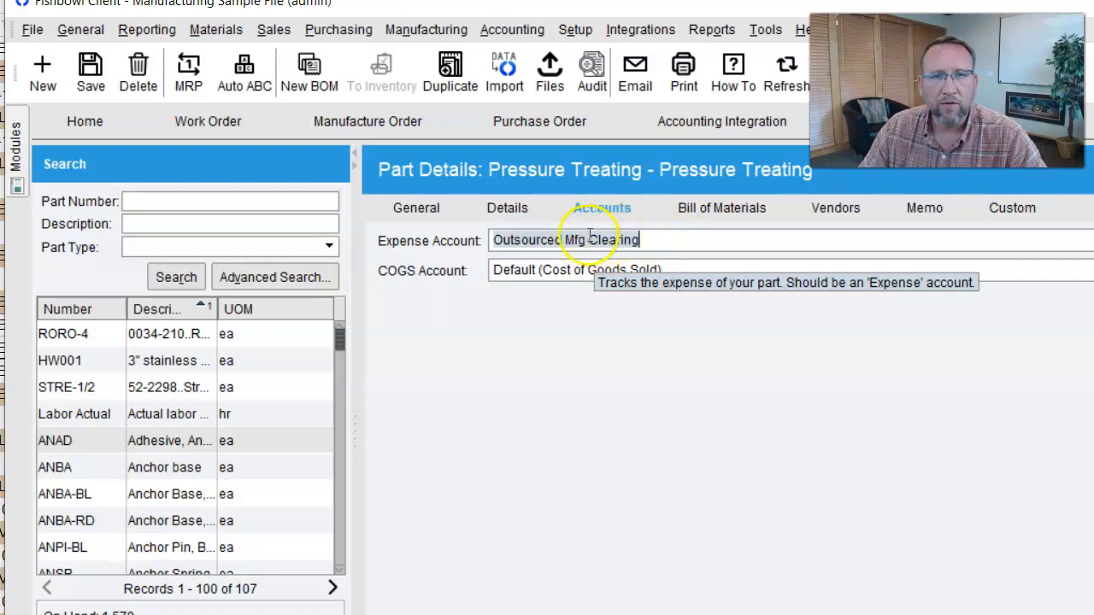
{"action": "left_click", "coordinate": [416, 208]}
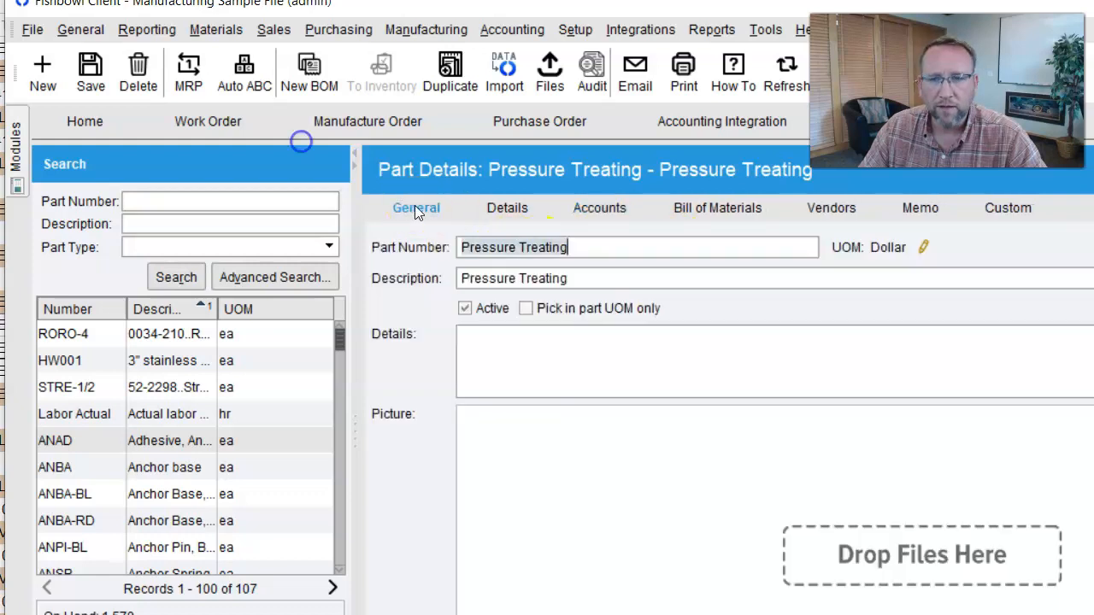
{"action": "left_click", "coordinate": [520, 209]}
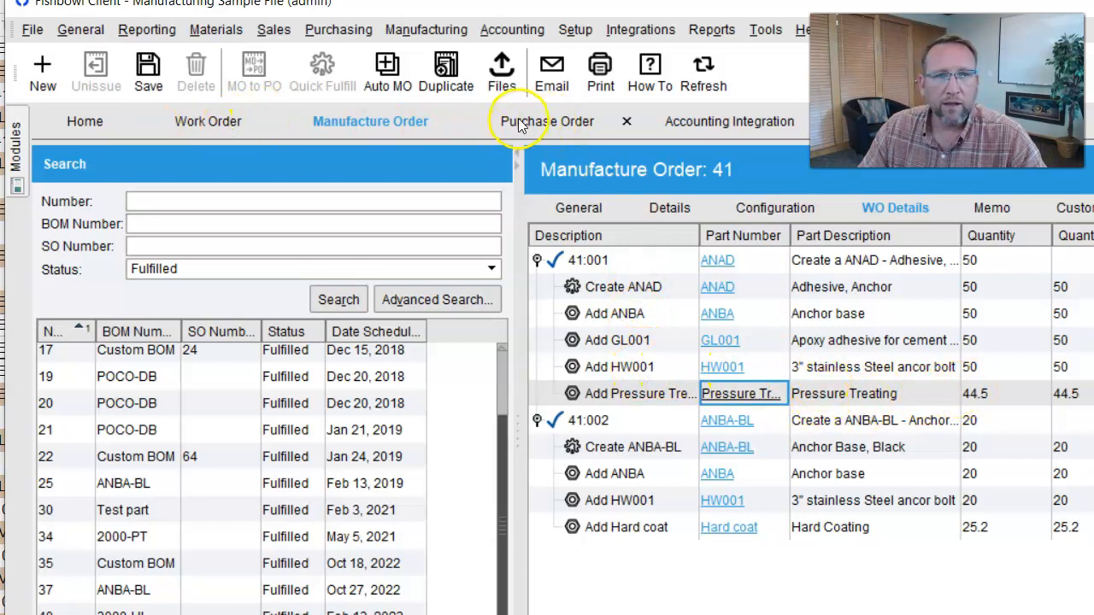
- Show the Pressure Treating part's account settings from the manufacture order's link
{"action": "left_click", "coordinate": [741, 393]}
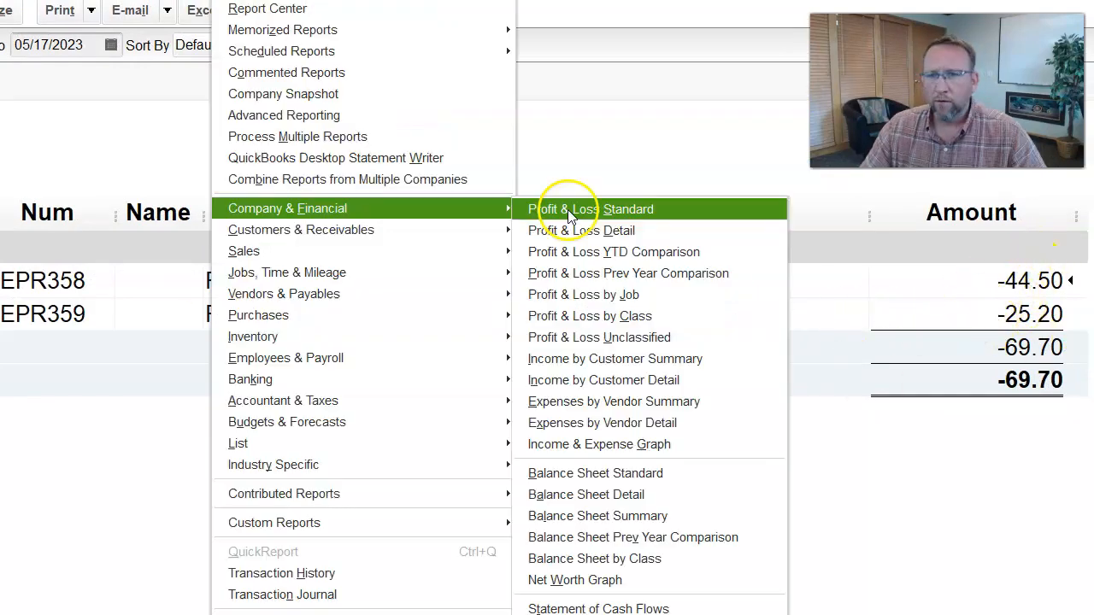
- Run a Profit & Loss Standard report for 5/17/2023, then return to Fishbowl's Manufacture Order 41
{"action": "left_click", "coordinate": [569, 215]}
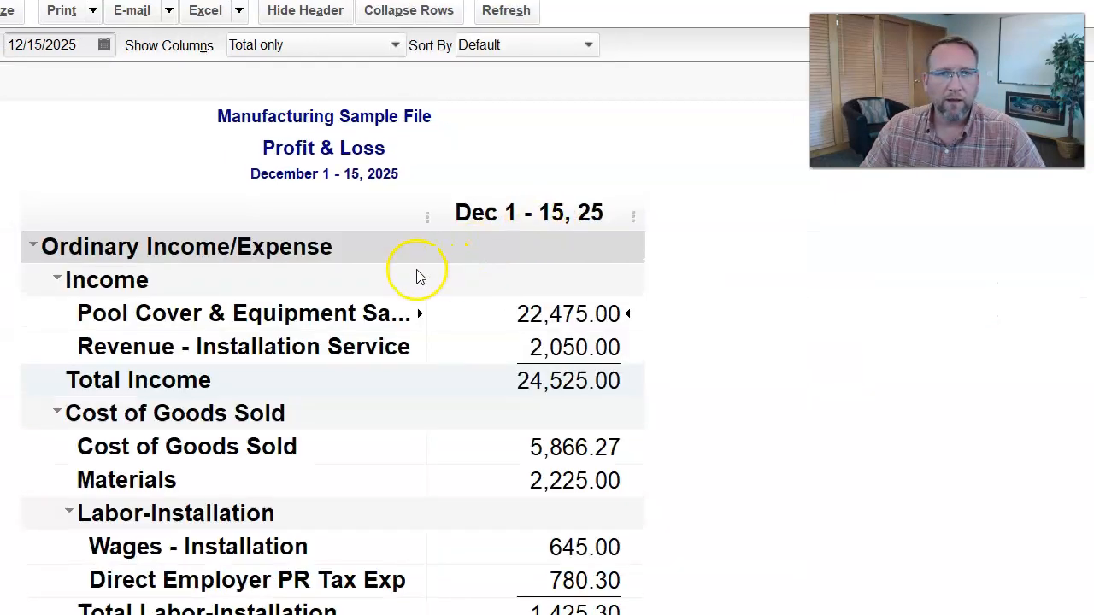
{"action": "type", "text": "5/17/2023"}
{"action": "key", "text": "Tab"}
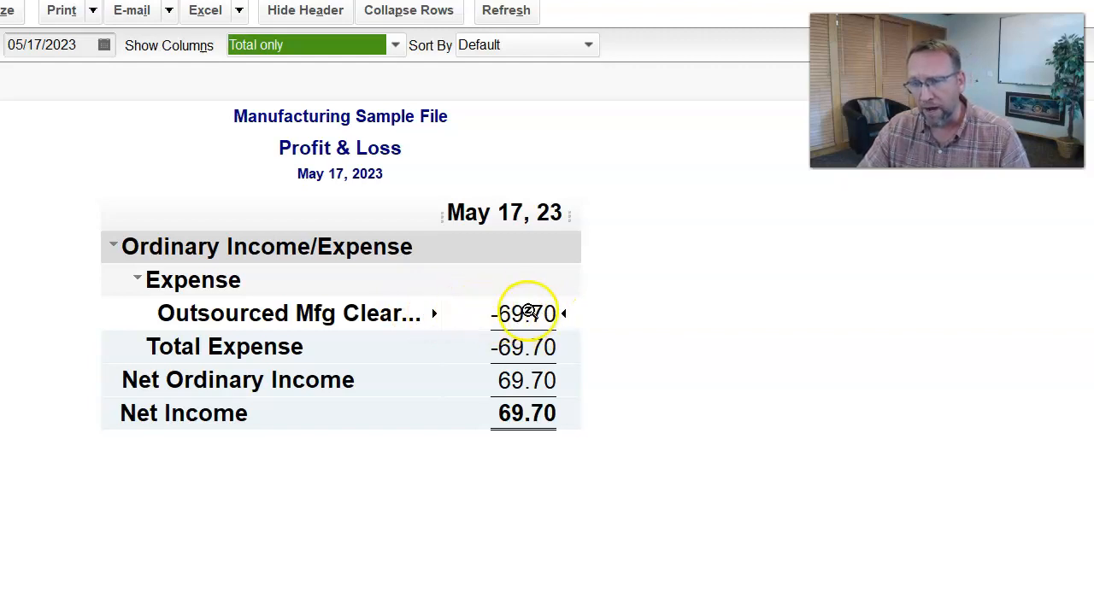
{"action": "left_click", "coordinate": [584, 552]}
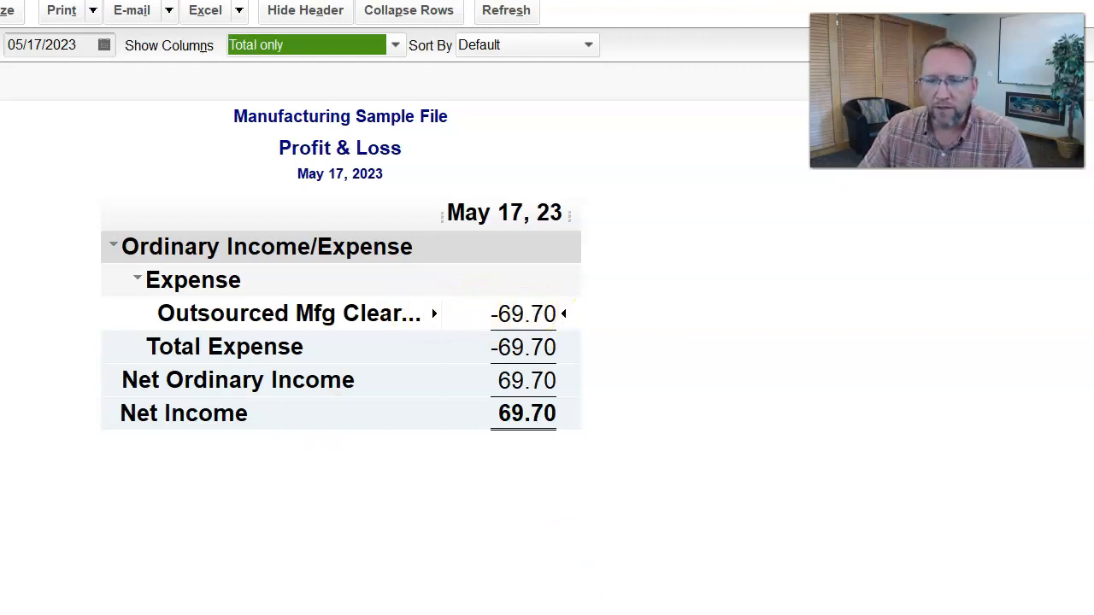
{"action": "left_click", "coordinate": [603, 612]}
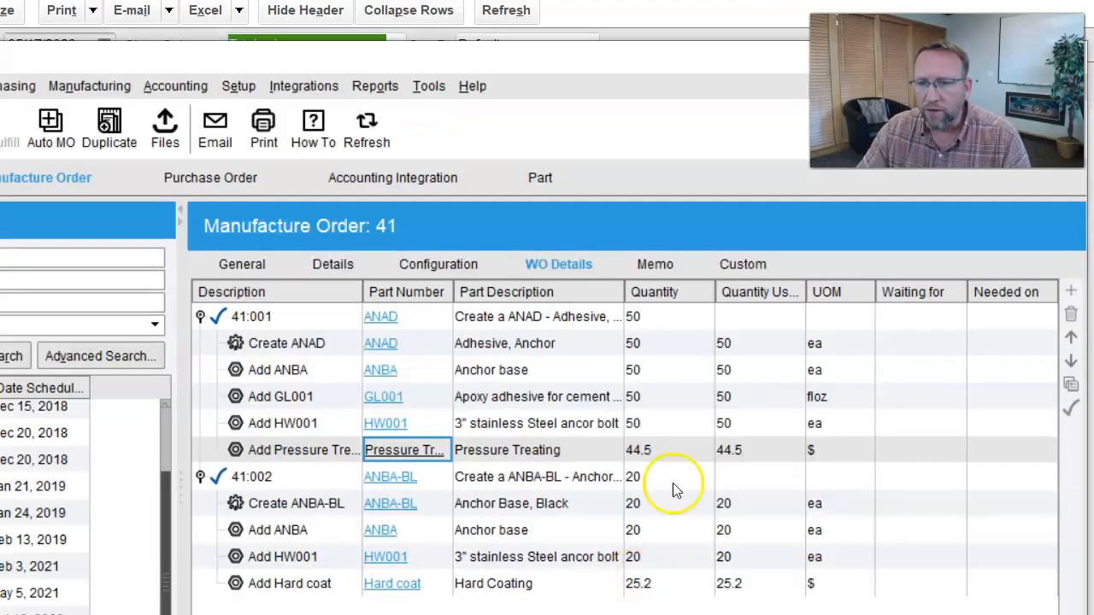
- Add 44.5 + 25.2 in Calculator to confirm the 69.7 total, then close it
{"action": "left_click", "coordinate": [549, 598]}
{"action": "type", "text": "44.5 + "}
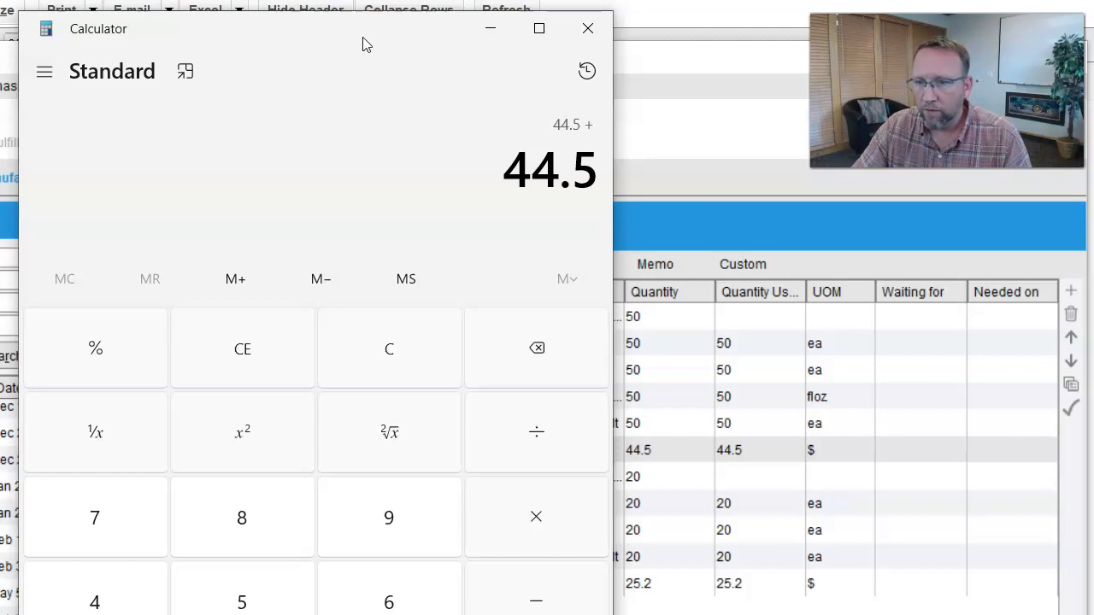
{"action": "type", "text": "25.2"}
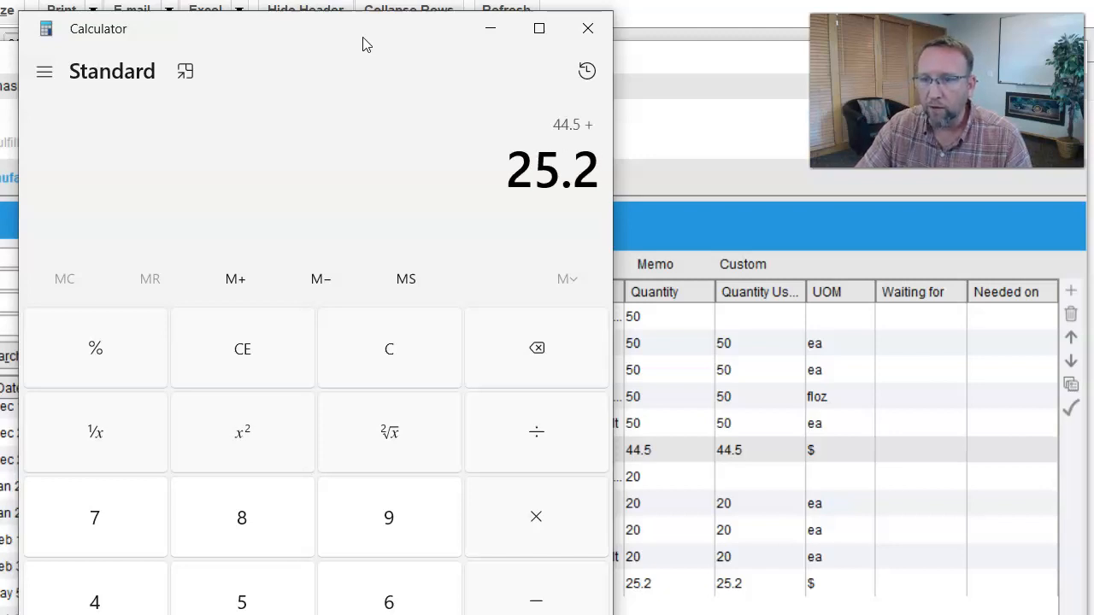
{"action": "key", "text": "Return"}
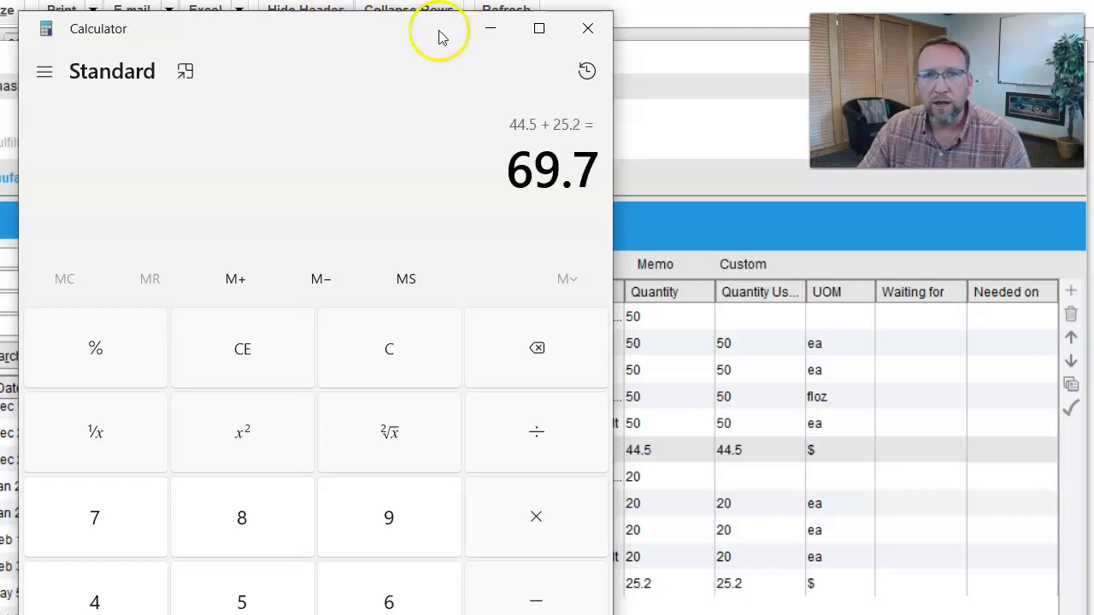
{"action": "left_click", "coordinate": [490, 28]}
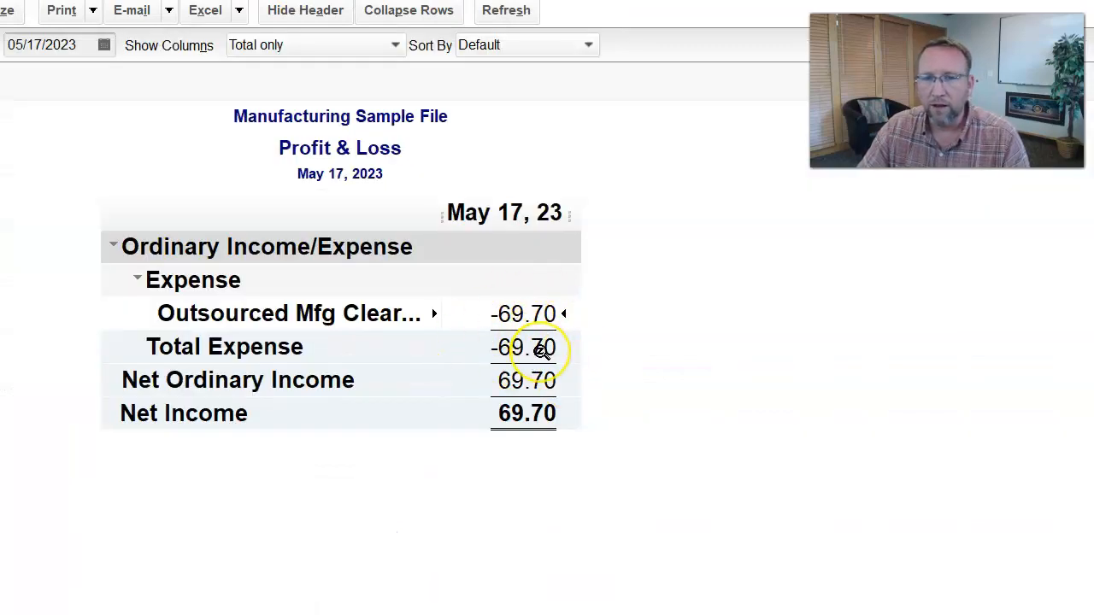
{"action": "left_click", "coordinate": [516, 316]}
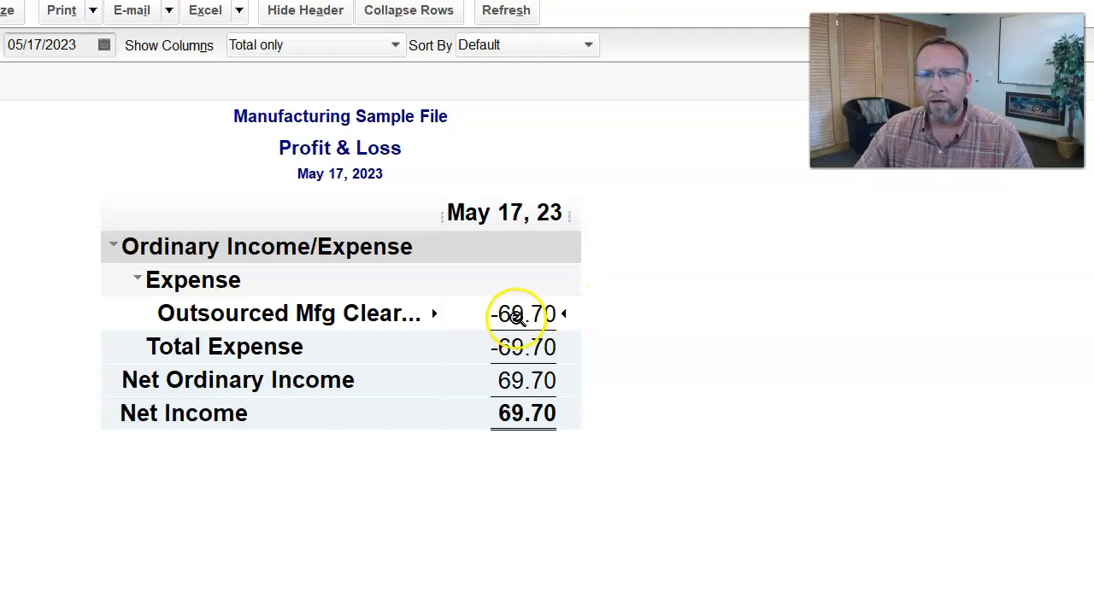
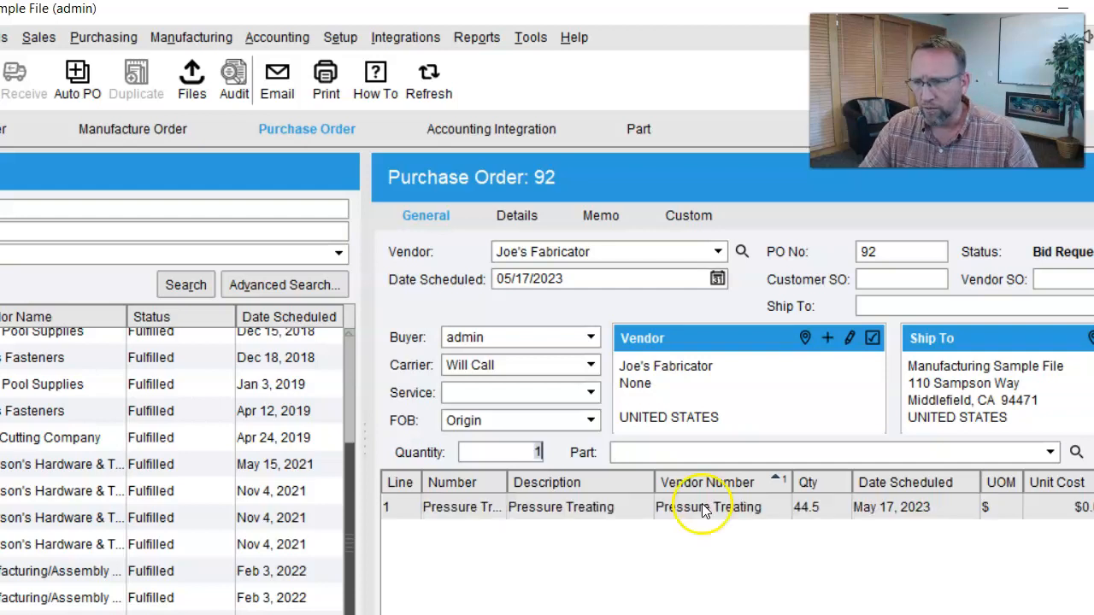
- Give PO 92's Pressure Treating line a $1.00 unit cost, bringing the total to $44.50
{"action": "left_click", "coordinate": [152, 127]}
{"action": "left_click", "coordinate": [300, 133]}
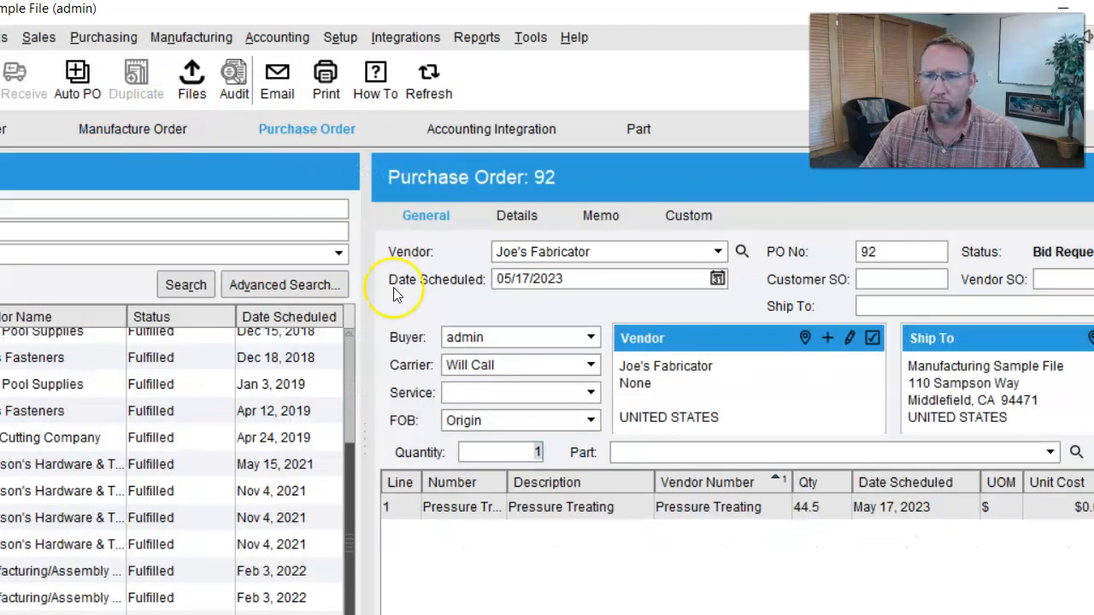
{"action": "double_click", "coordinate": [1059, 508]}
{"action": "type", "text": "1"}
{"action": "key", "text": "Return"}
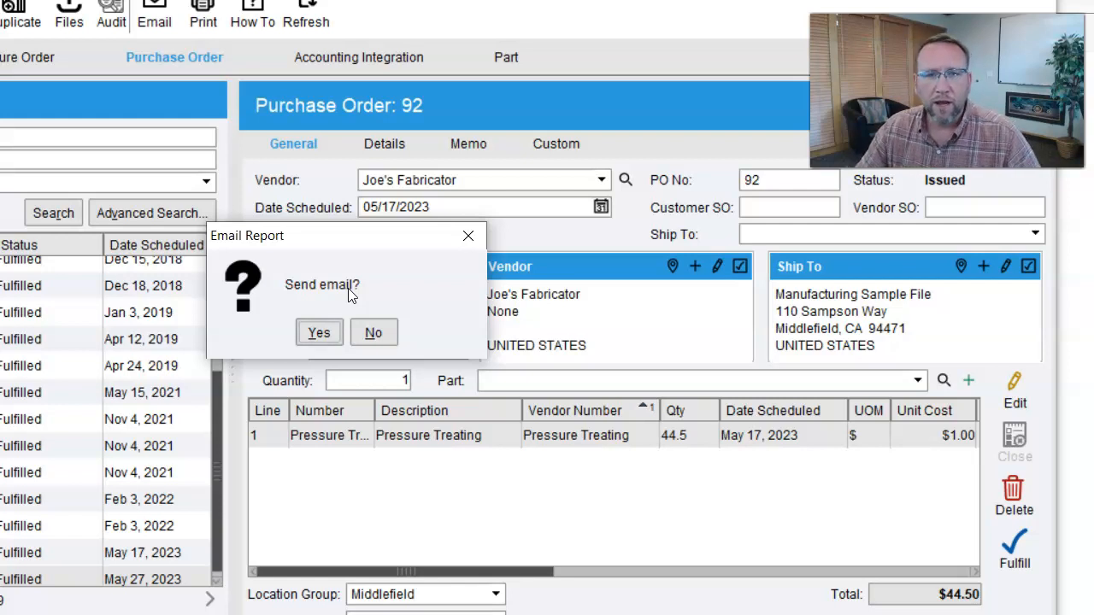
- Decline emailing the issued order and compare it against manufacture order 41
{"action": "left_click", "coordinate": [373, 332]}
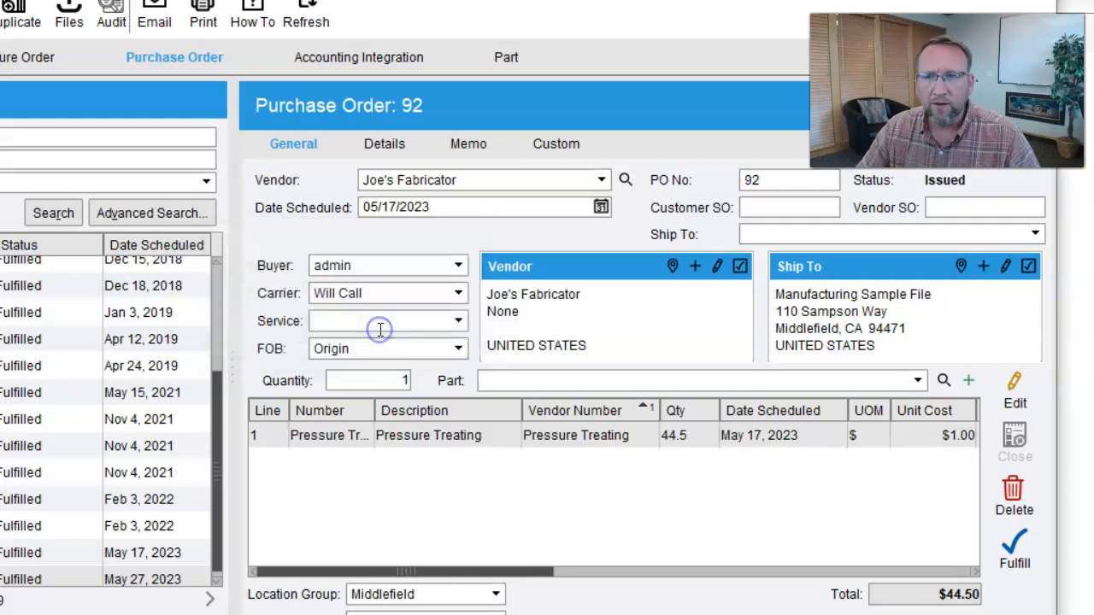
{"action": "left_click", "coordinate": [39, 57]}
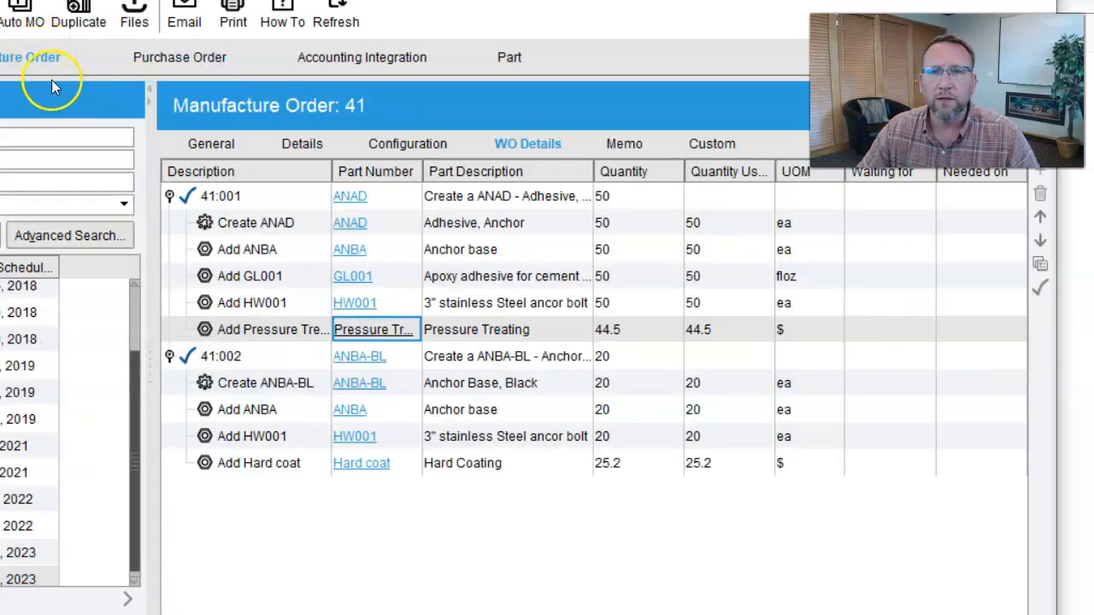
{"action": "left_click", "coordinate": [162, 58]}
- Change the PO number to 41, clear the duplicate-number error, and save
{"action": "type", "text": "41"}
{"action": "key", "text": "Tab"}
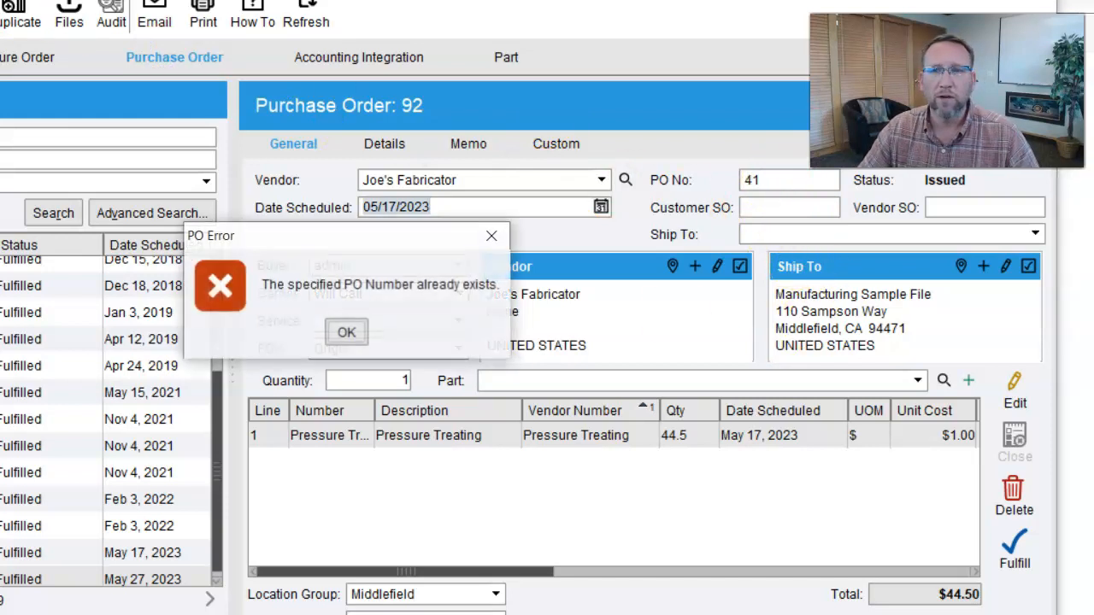
{"action": "left_click", "coordinate": [347, 335]}
{"action": "left_click", "coordinate": [776, 180]}
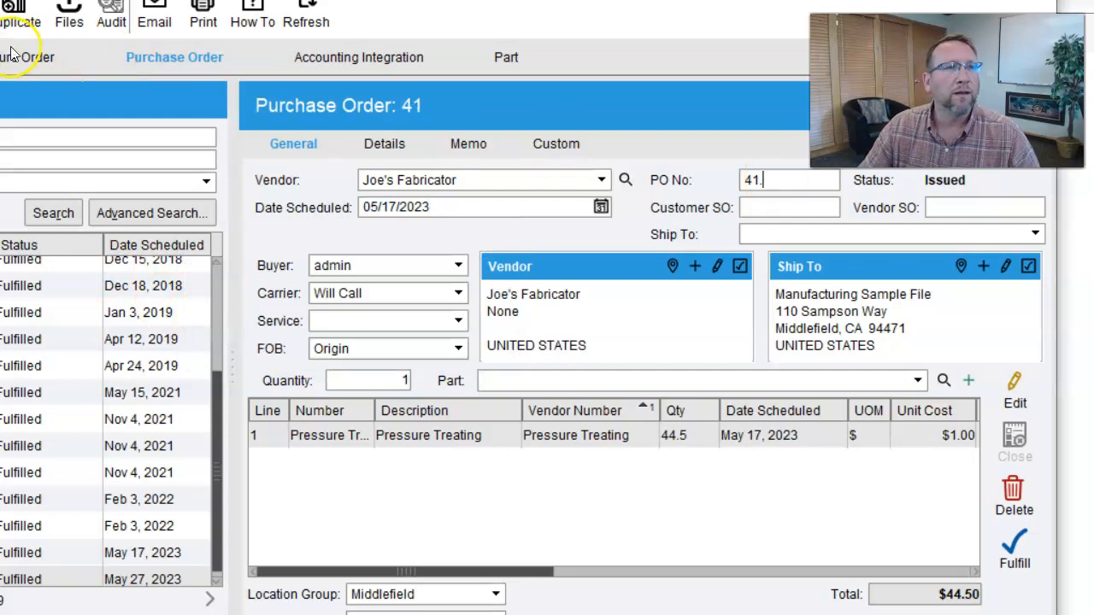
{"action": "left_click", "coordinate": [0, 17]}
{"action": "left_click", "coordinate": [761, 180]}
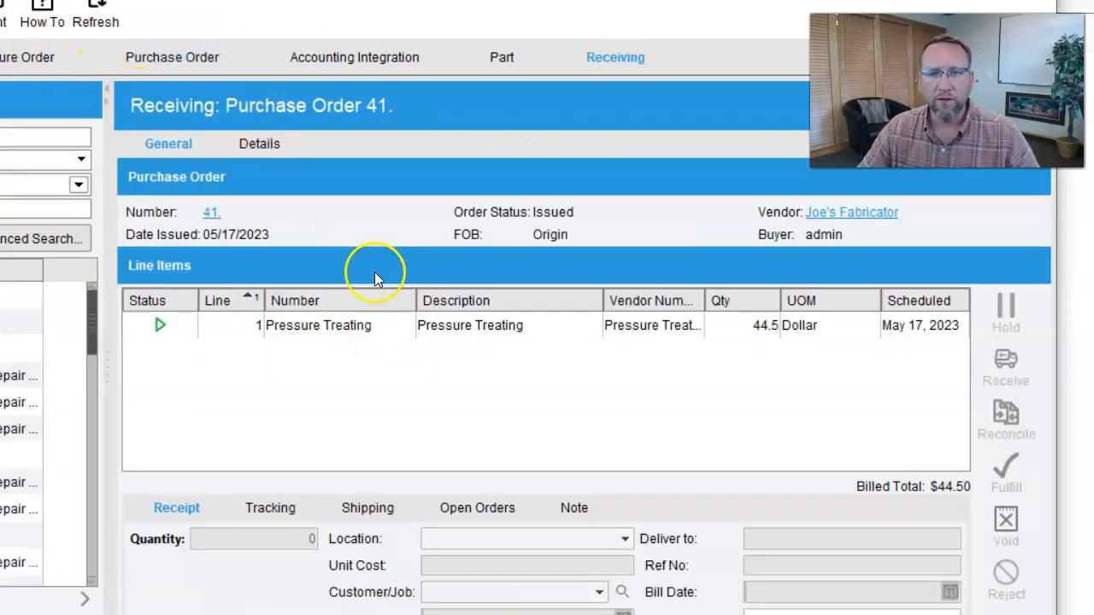
- Open PO 41 in Receiving, receive the Pressure Treating line, and start reconciling its bill
{"action": "left_click", "coordinate": [512, 332]}
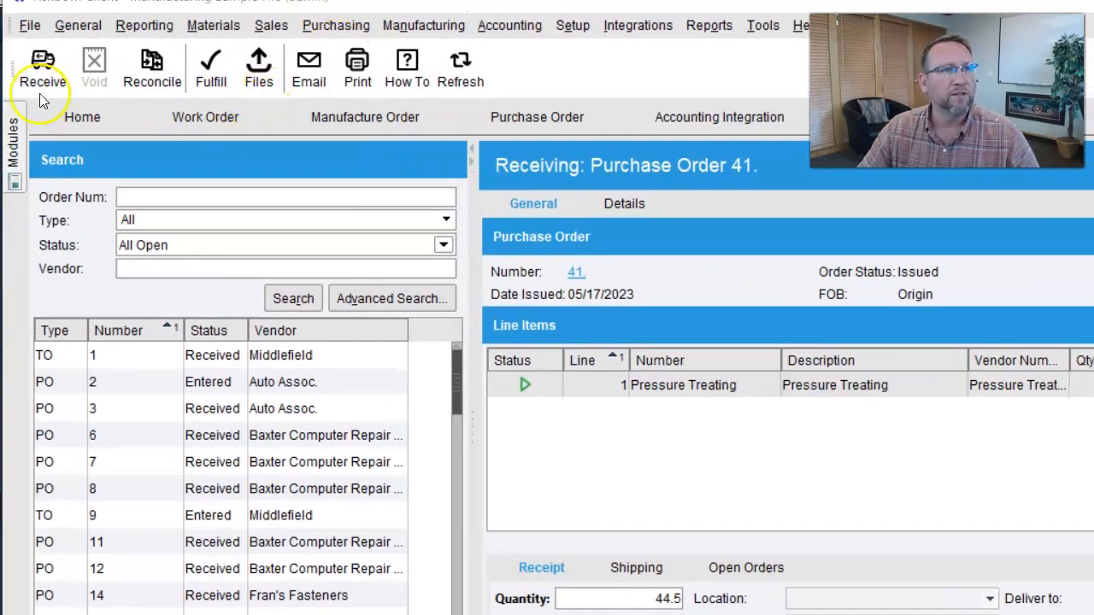
{"action": "left_click", "coordinate": [43, 68]}
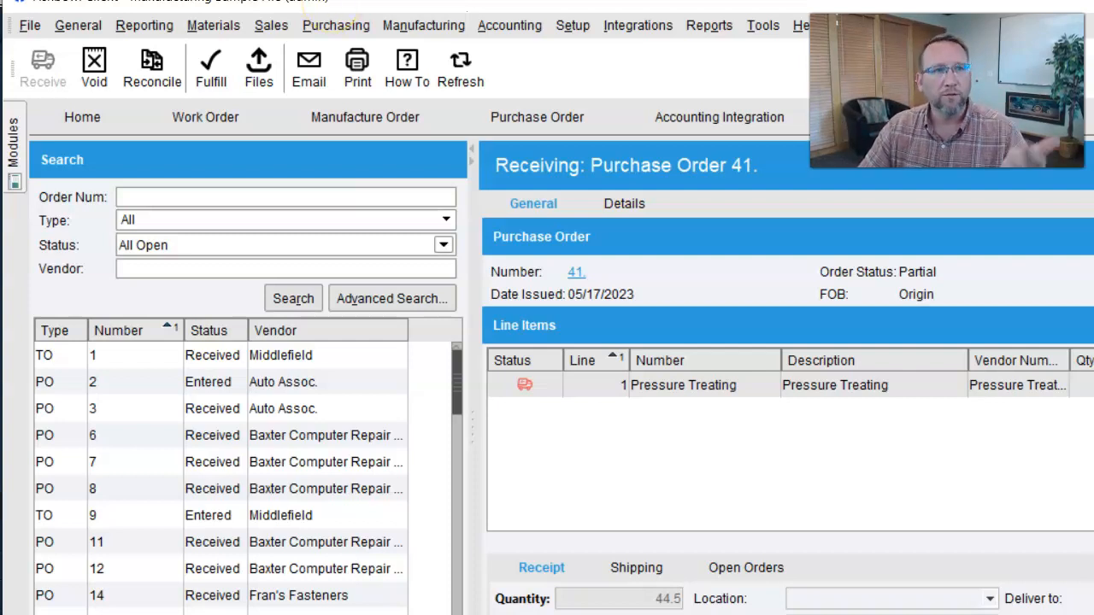
{"action": "left_click", "coordinate": [154, 72]}
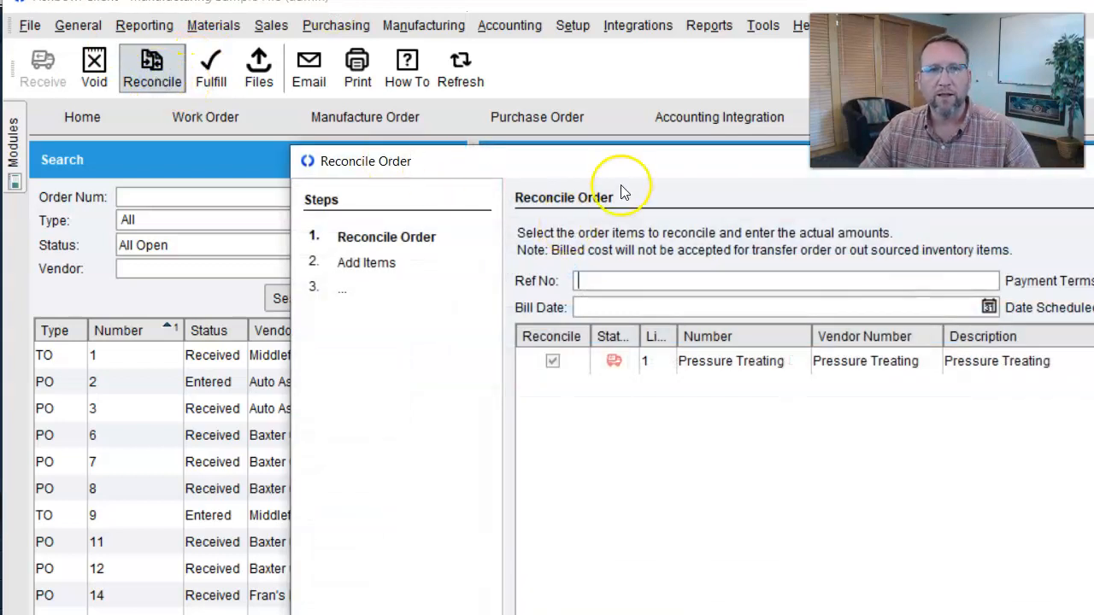
- Enter the vendor's bill reference number and bill date 05/16/2023, and check the $44.50 billed total
{"action": "left_click_drag", "start_coordinate": [624, 163], "coordinate": [420, 62]}
{"action": "left_click", "coordinate": [469, 183]}
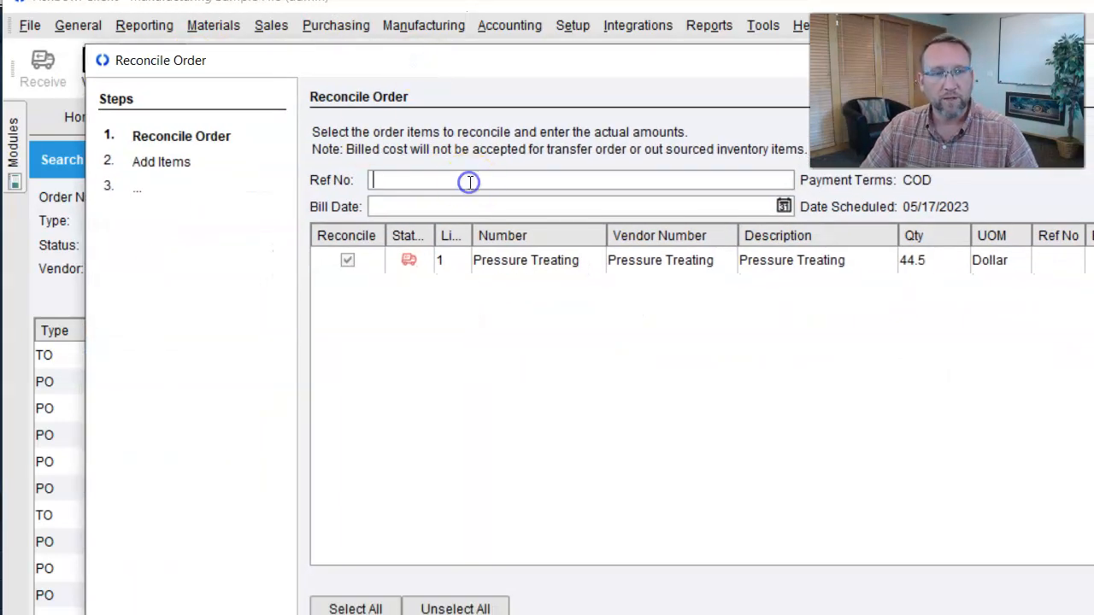
{"action": "type", "text": "12342314"}
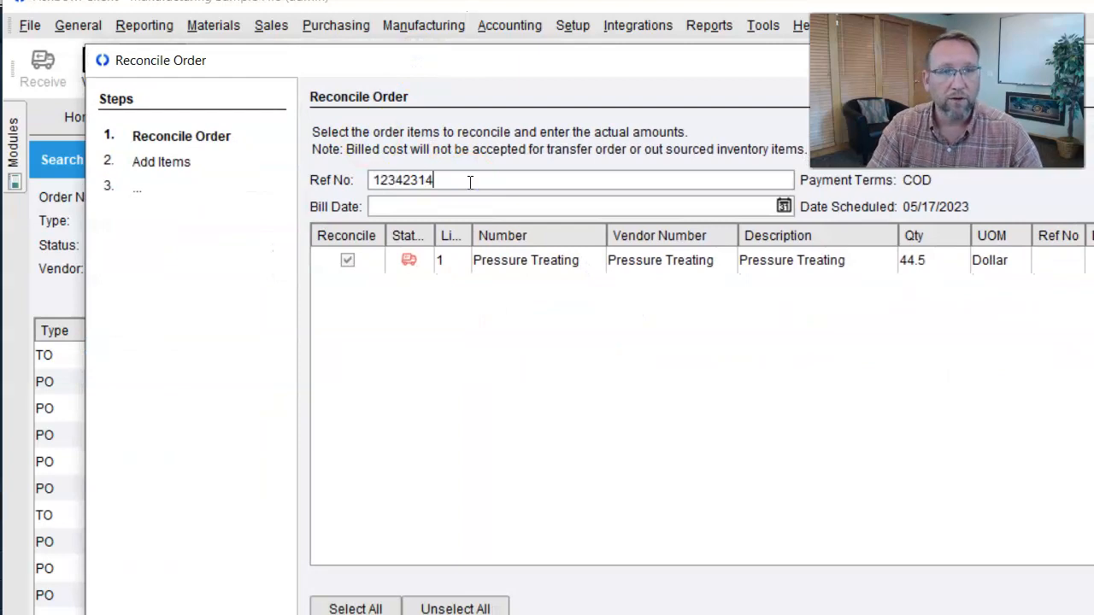
{"action": "left_click", "coordinate": [784, 206]}
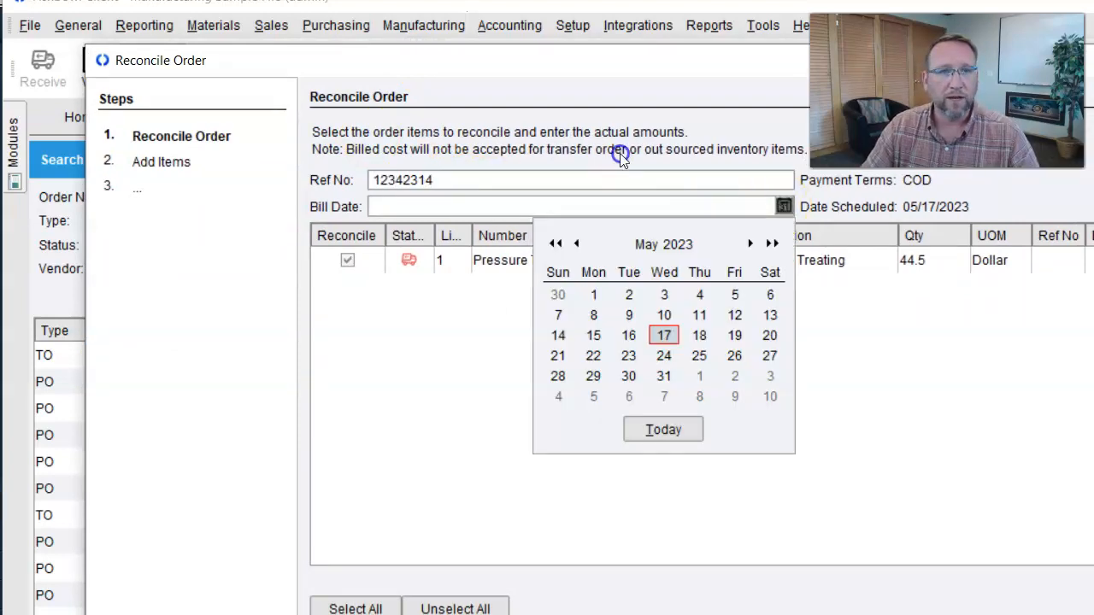
{"action": "left_click", "coordinate": [629, 335]}
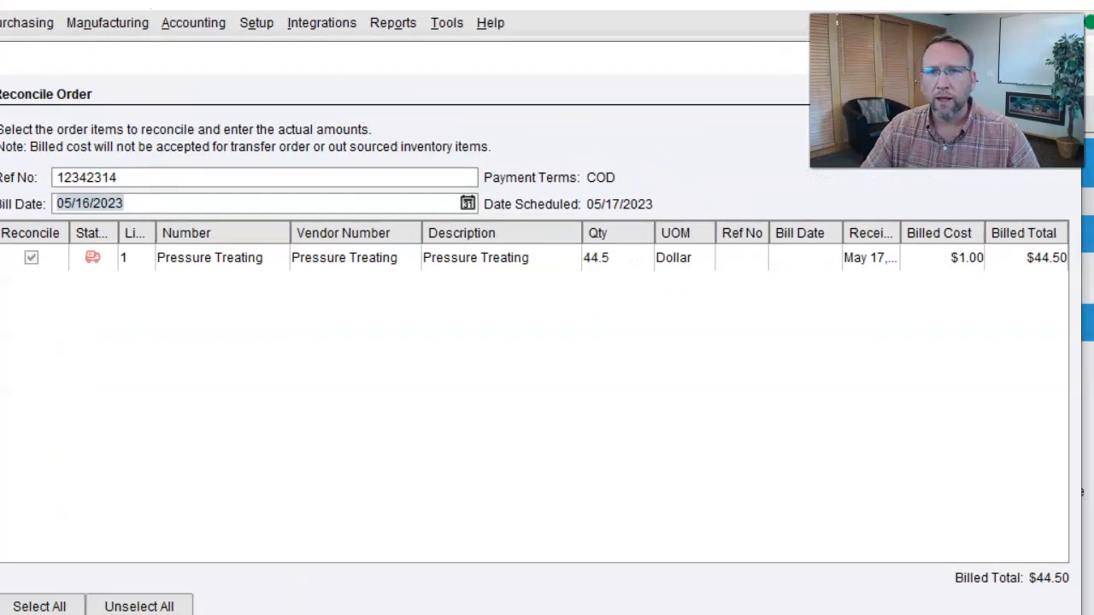
{"action": "double_click", "coordinate": [1026, 260]}
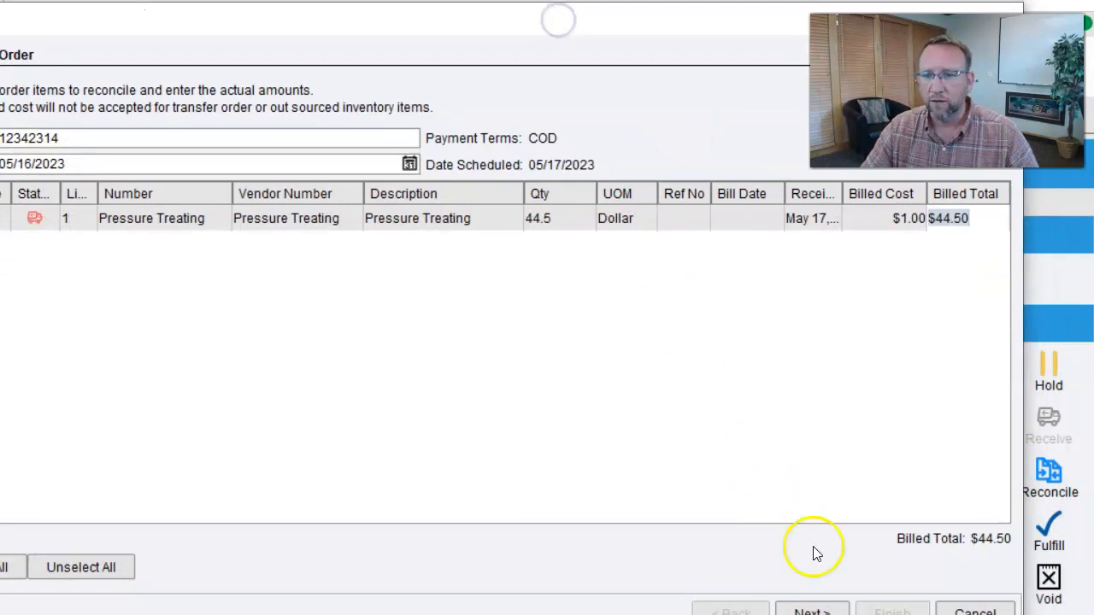
- Advance the reconcile wizard to its Summary step and widen it to show the steps
{"action": "left_click", "coordinate": [813, 609]}
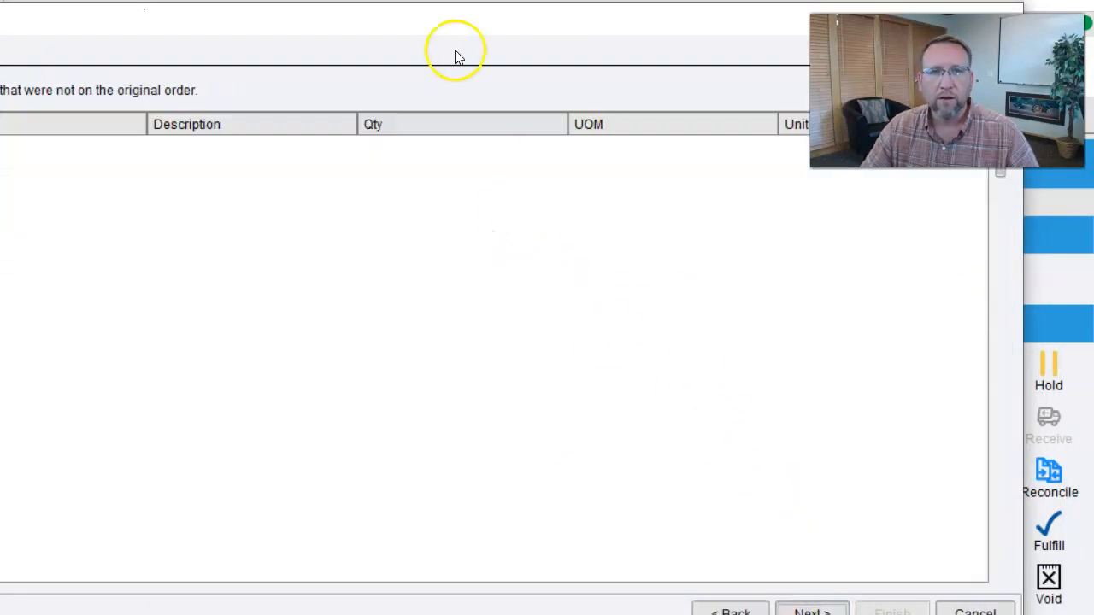
{"action": "left_click_drag", "start_coordinate": [399, 27], "coordinate": [380, 14]}
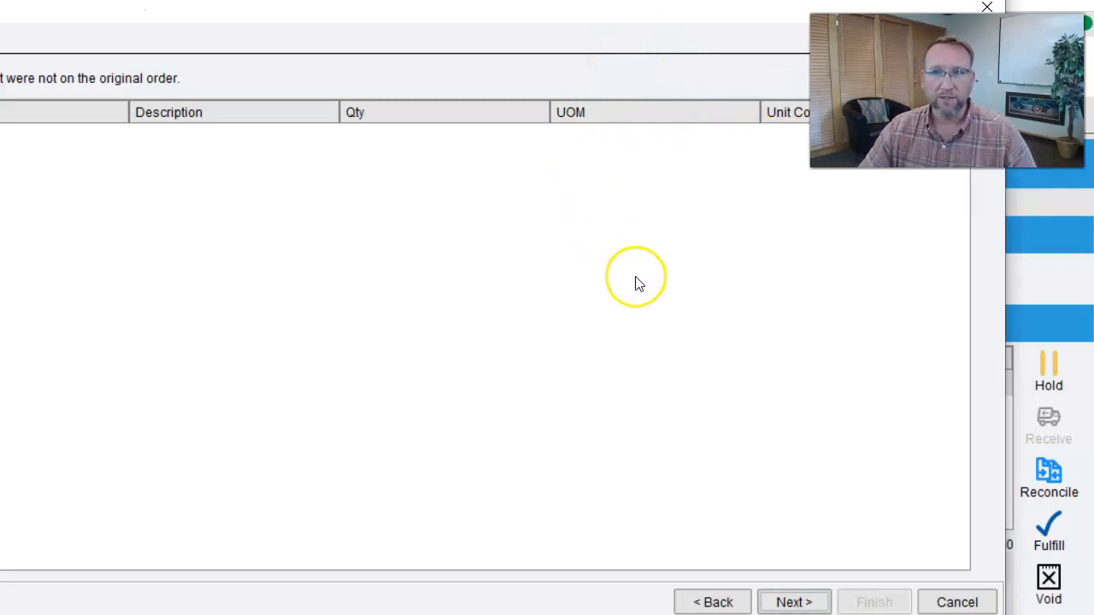
{"action": "left_click", "coordinate": [797, 602]}
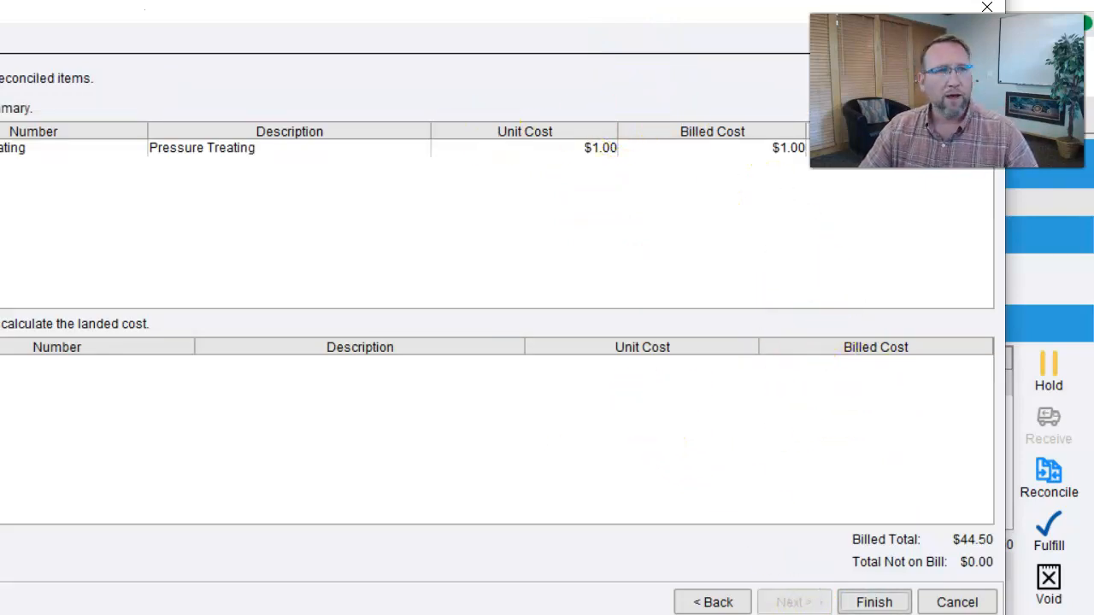
{"action": "mouse_move", "coordinate": [0, 183]}
{"action": "left_mouse_down"}
{"action": "mouse_move", "coordinate": [47, 184]}
{"action": "mouse_move", "coordinate": [13, 188]}
{"action": "left_mouse_up"}
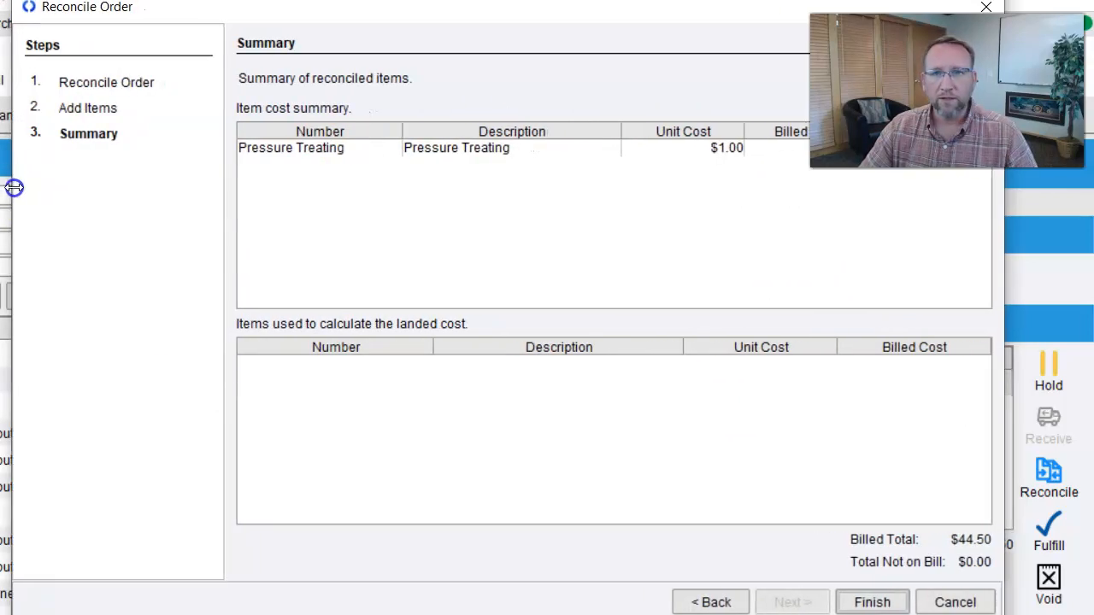
- Finish reconciling so PO 41 shows Fulfilled, then go to Accounting Integration
{"action": "left_click", "coordinate": [874, 602]}
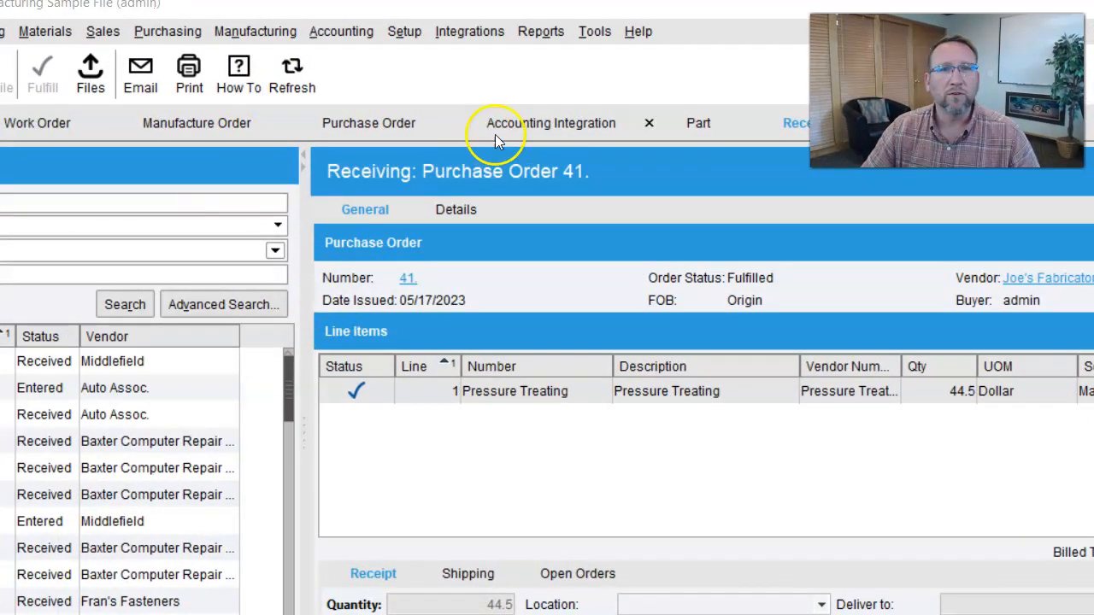
{"action": "left_click", "coordinate": [530, 128]}
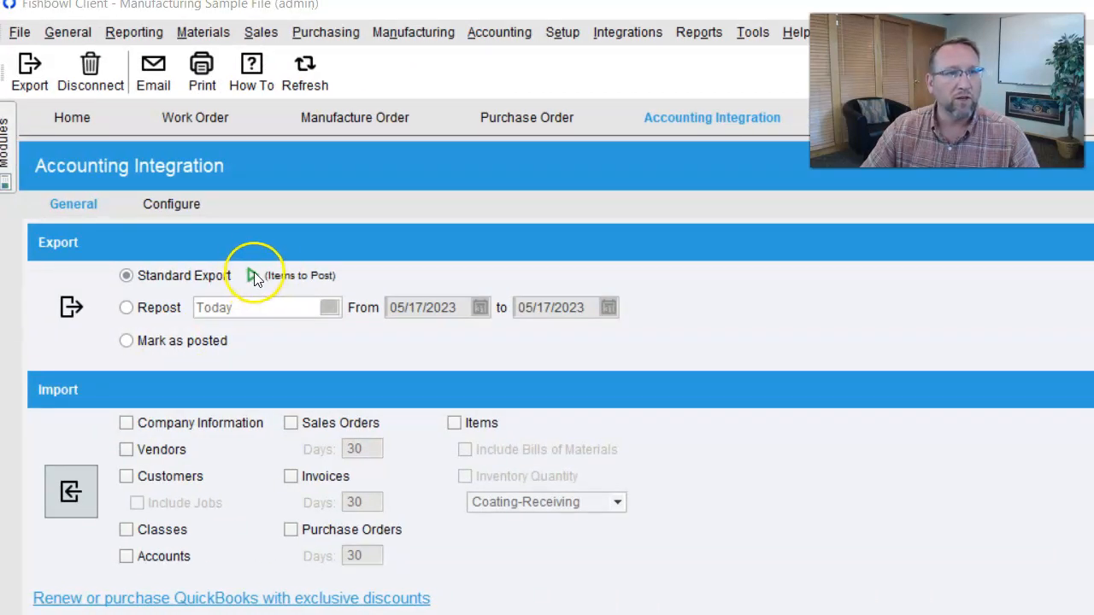
- Run a Standard Export of the pending bill and item receipt to QuickBooks
{"action": "left_click", "coordinate": [66, 309]}
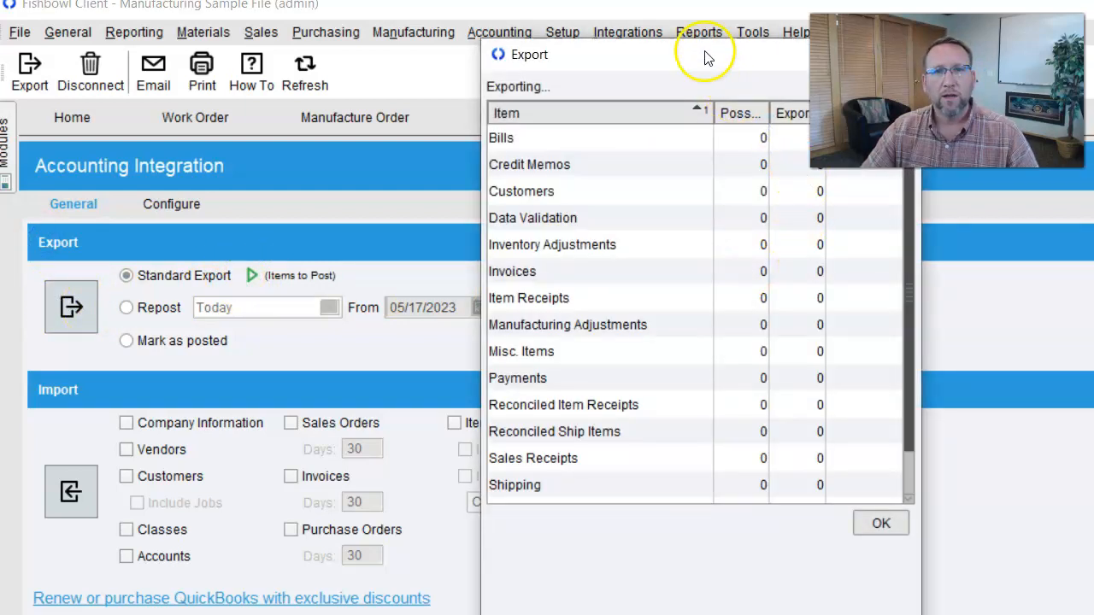
{"action": "left_click_drag", "start_coordinate": [706, 54], "coordinate": [600, 44]}
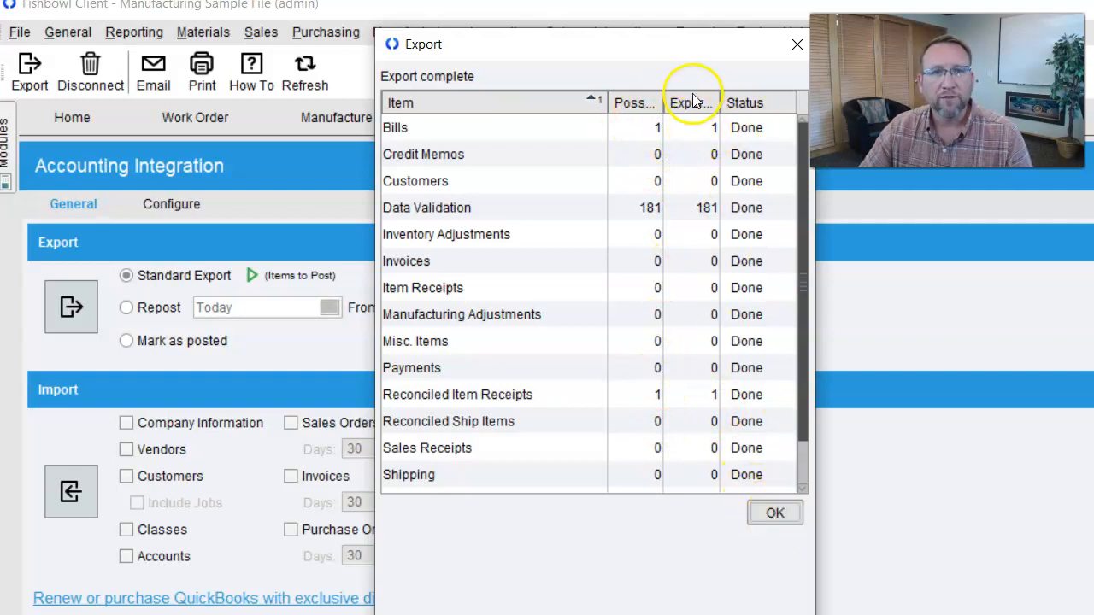
- Close the export results and find Joe's Fabricator in QuickBooks' Vendor Center by searching 'joe'
{"action": "left_click", "coordinate": [774, 516]}
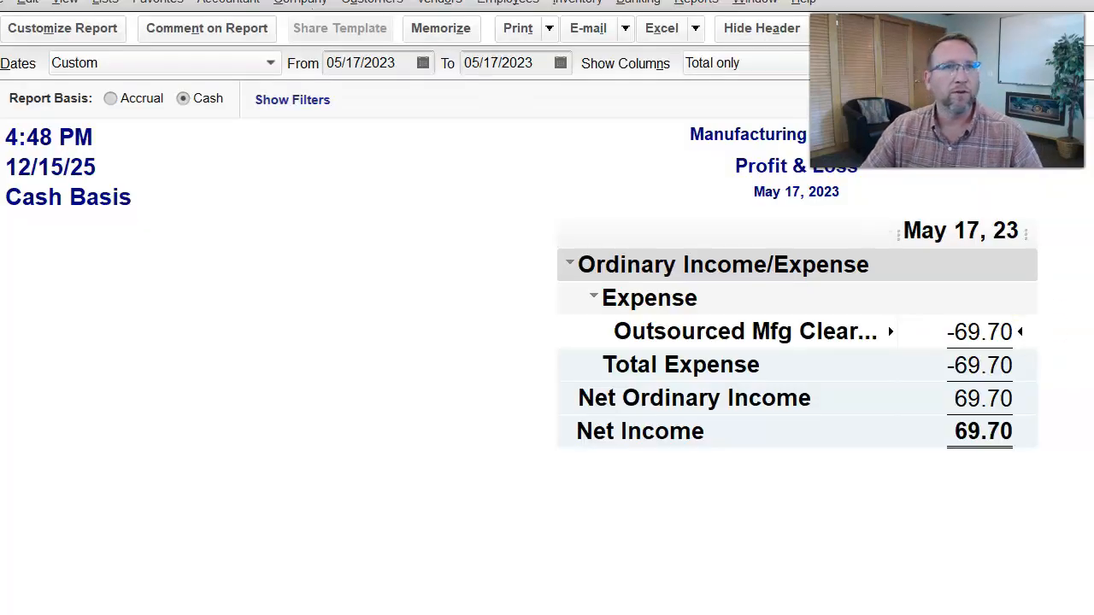
{"action": "left_click", "coordinate": [440, 2]}
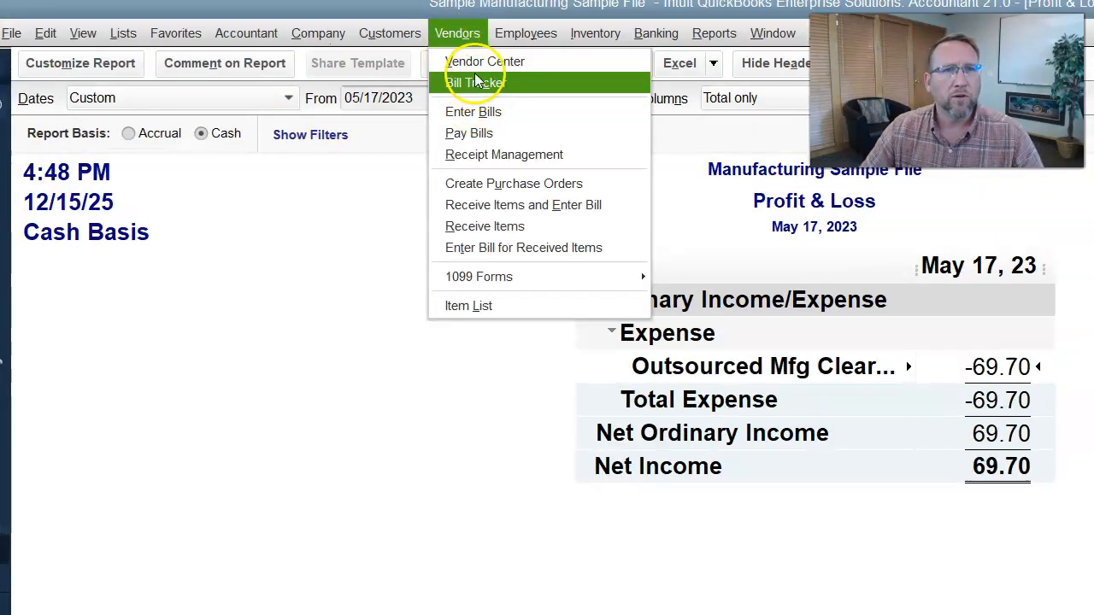
{"action": "left_click", "coordinate": [361, 188]}
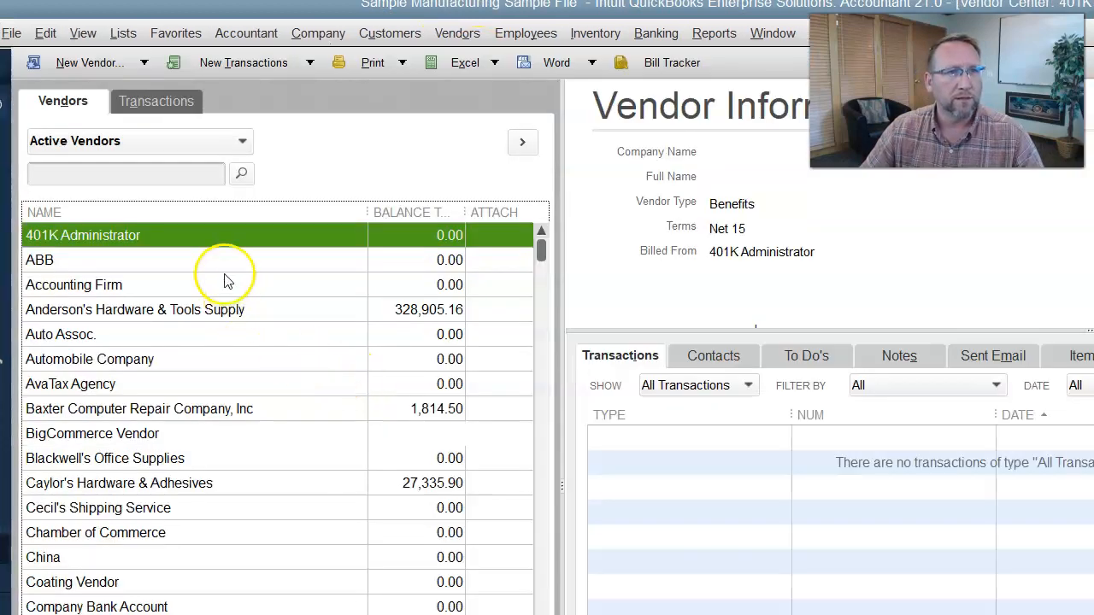
{"action": "left_click", "coordinate": [120, 176]}
{"action": "type", "text": "joe"}
{"action": "key", "text": "Return"}
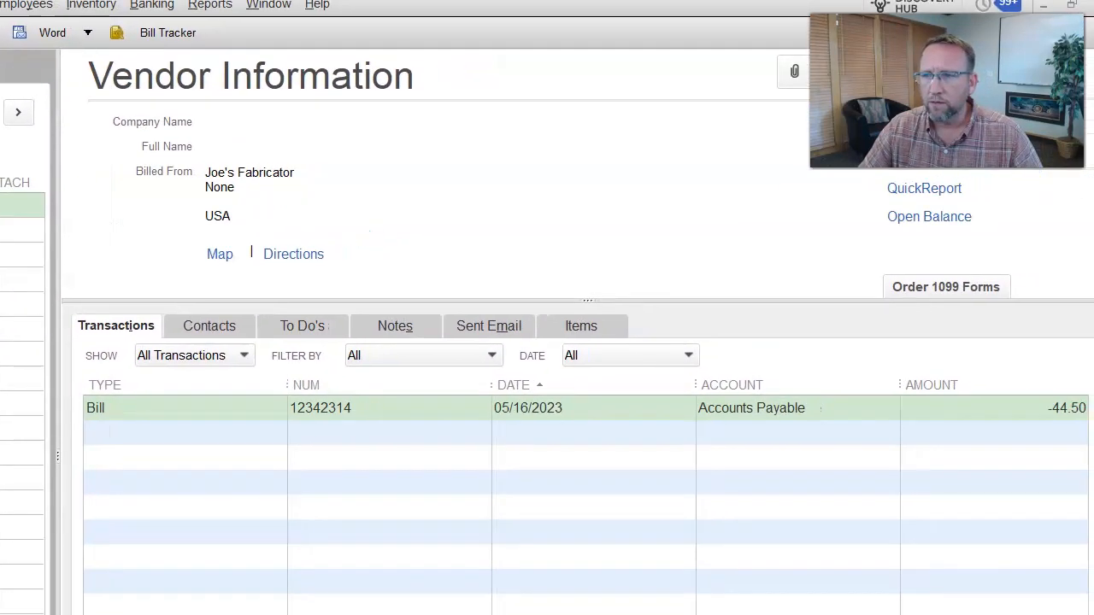
- Review Joe's Fabricator's $44.50 Pressure Treating bill and widen the description column to one line
{"action": "left_click", "coordinate": [425, 407]}
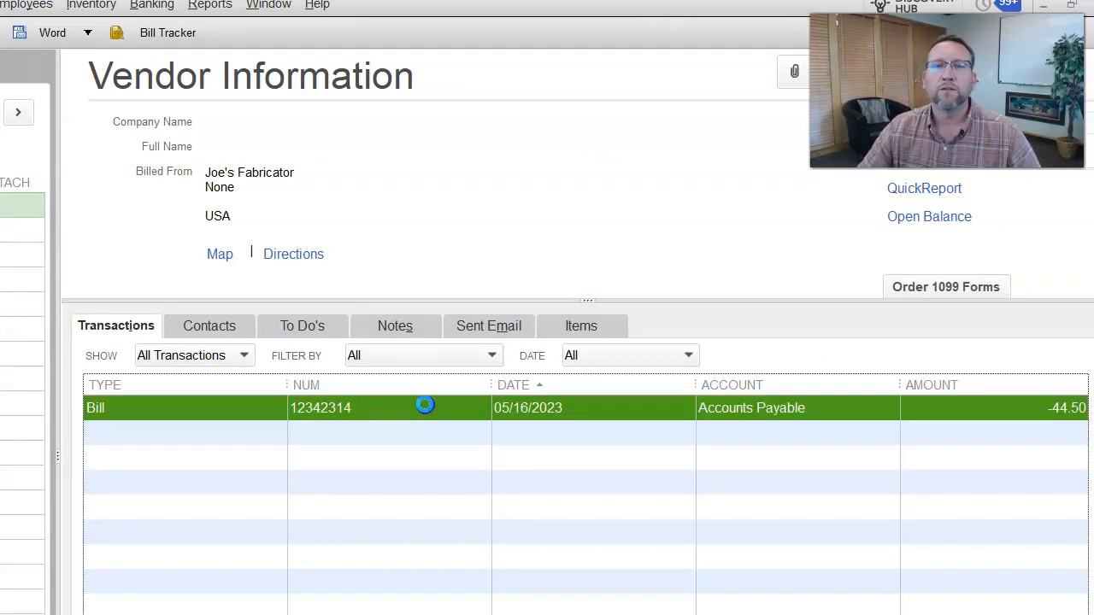
{"action": "double_click", "coordinate": [424, 407]}
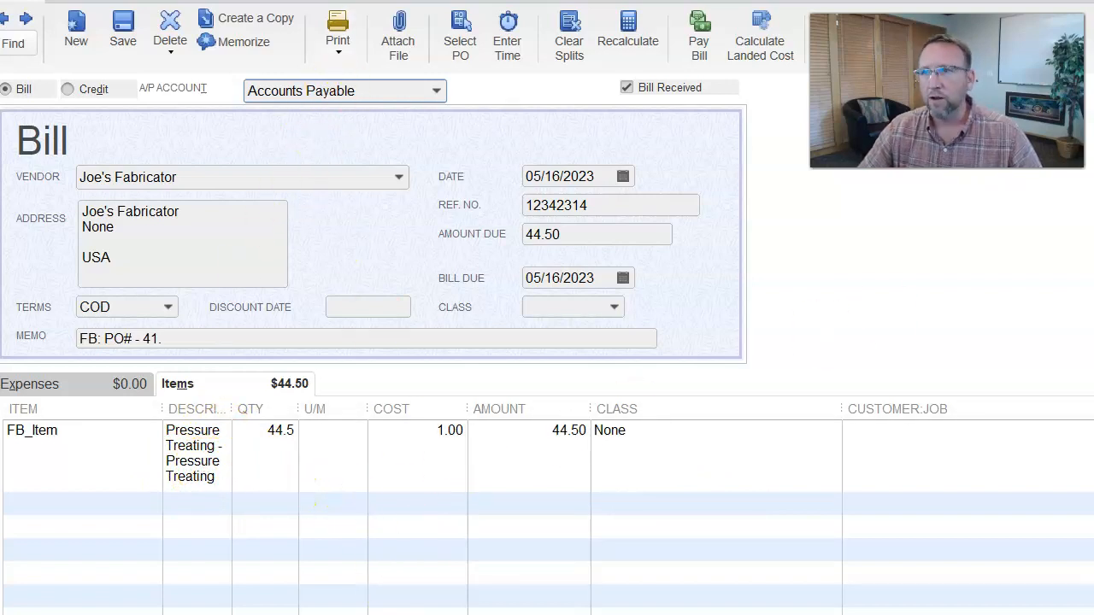
{"action": "key", "text": "Escape"}
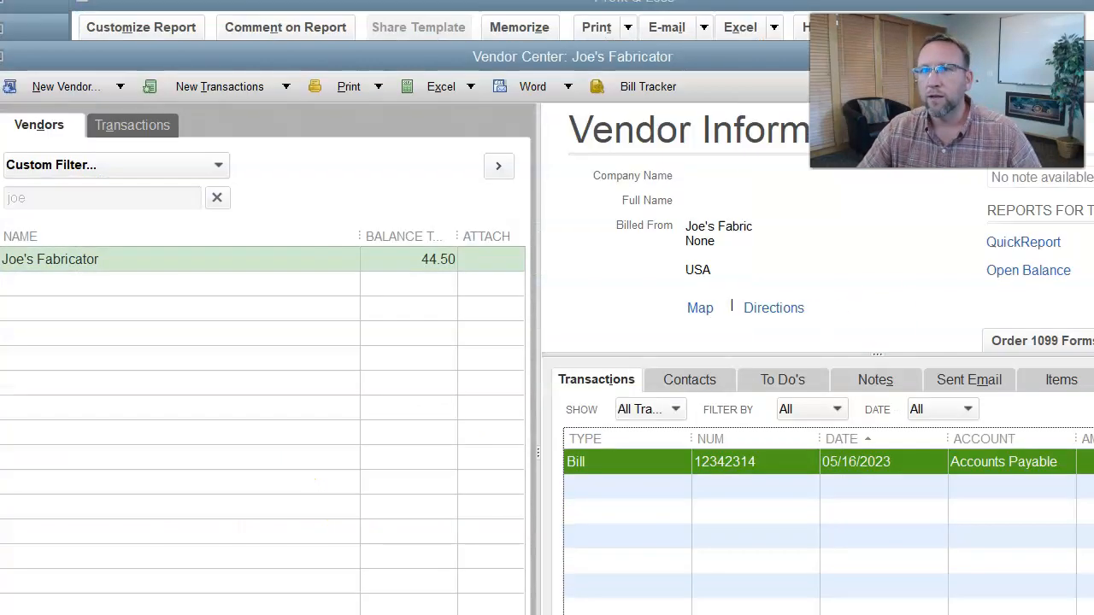
{"action": "key", "text": "Escape"}
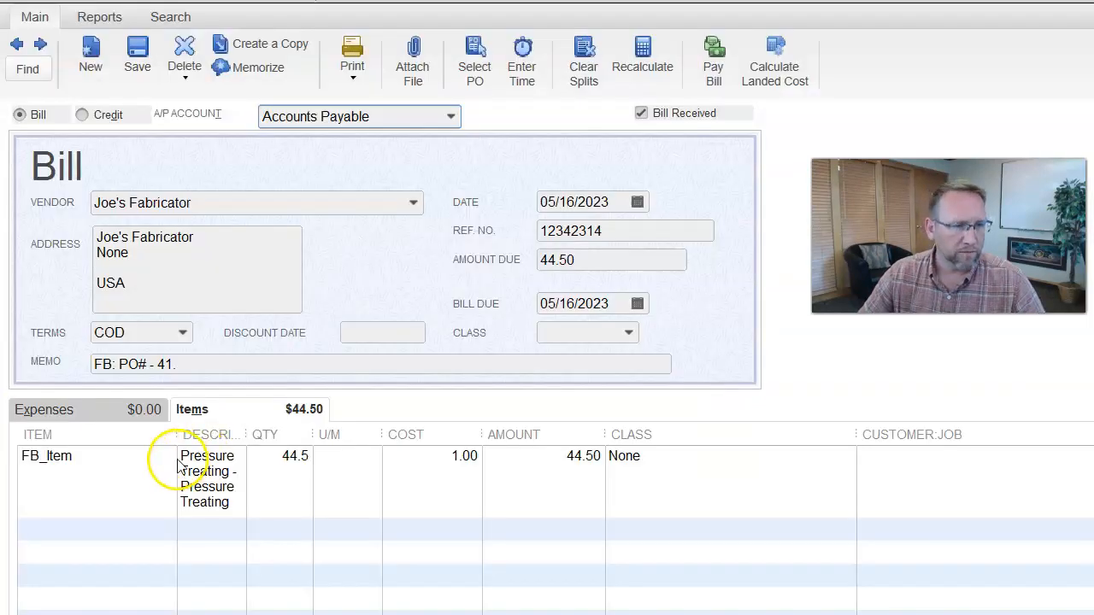
{"action": "left_click_drag", "start_coordinate": [246, 435], "coordinate": [552, 447]}
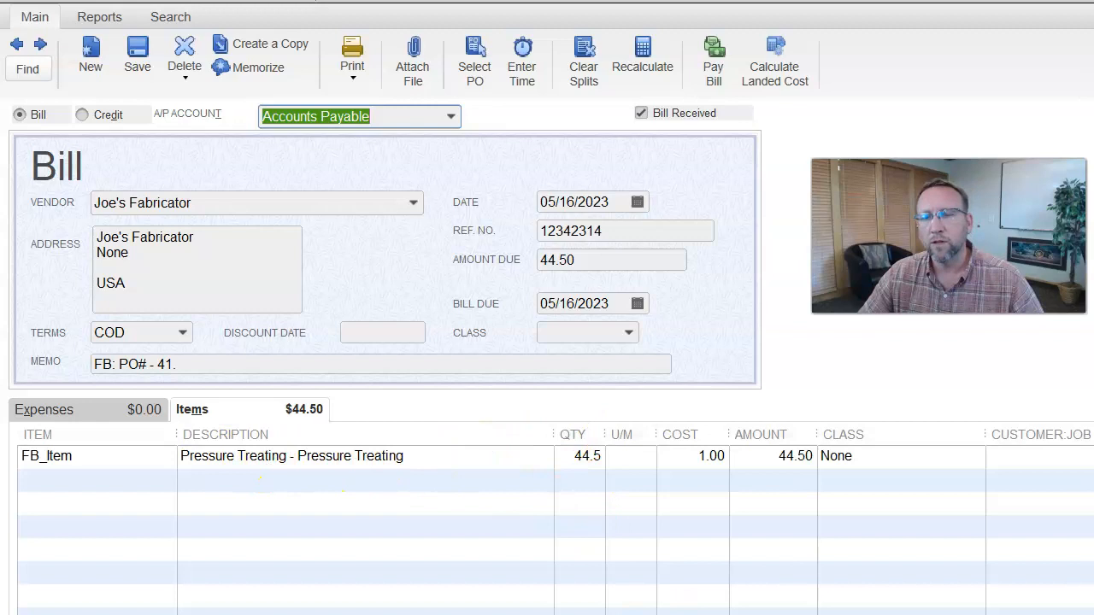
{"action": "key", "text": "alt+Tab"}
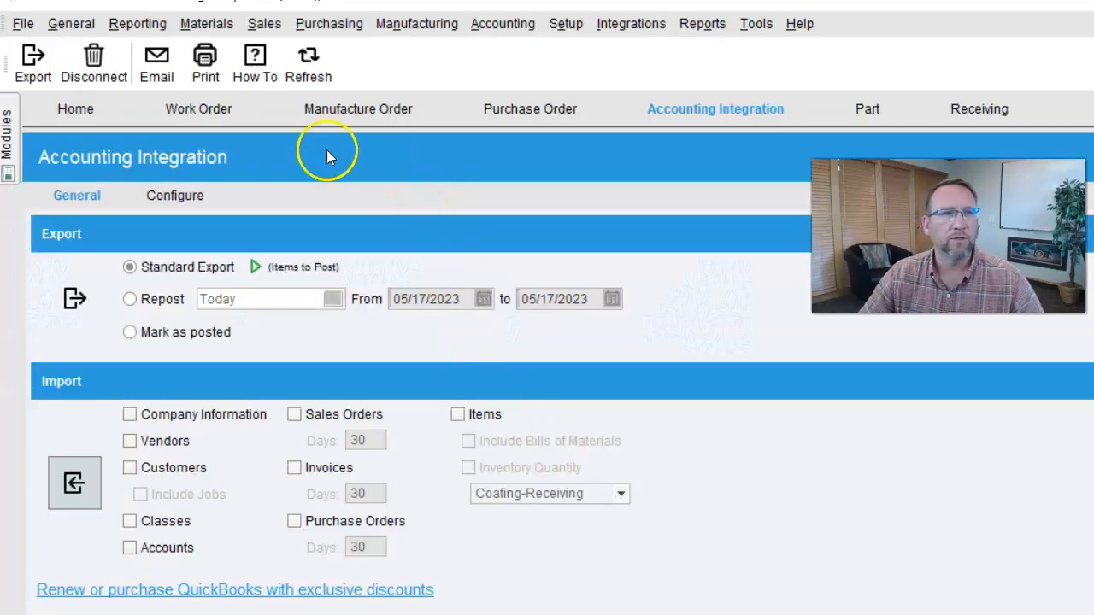
- Check in Fishbowl's Part module that Pressure Treating's expense account is Outsourced Mfg Clearing
{"action": "left_click", "coordinate": [866, 109]}
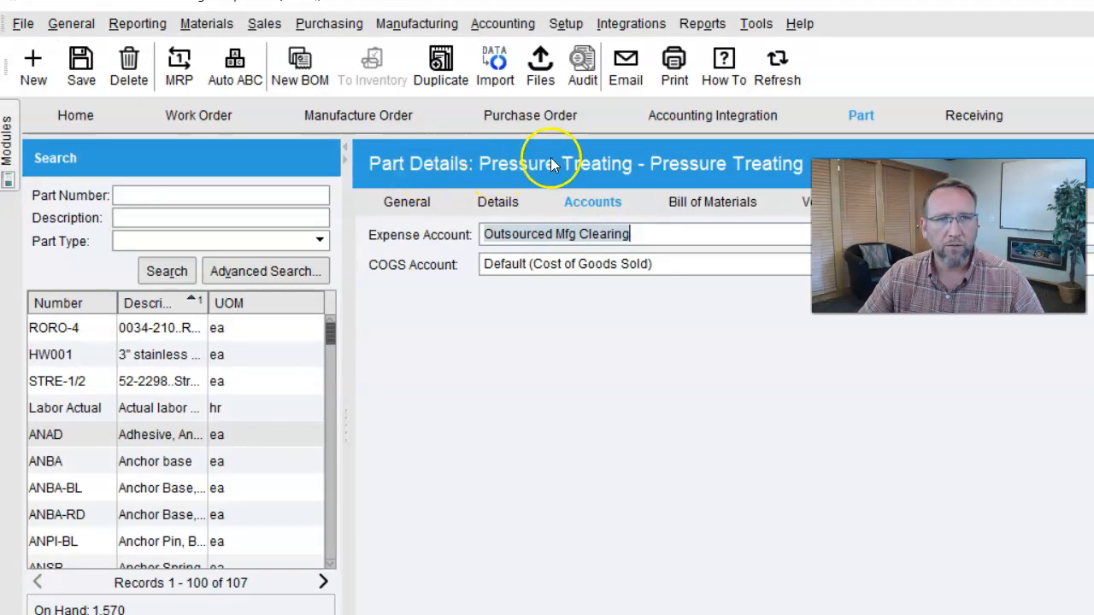
{"action": "left_click", "coordinate": [422, 208]}
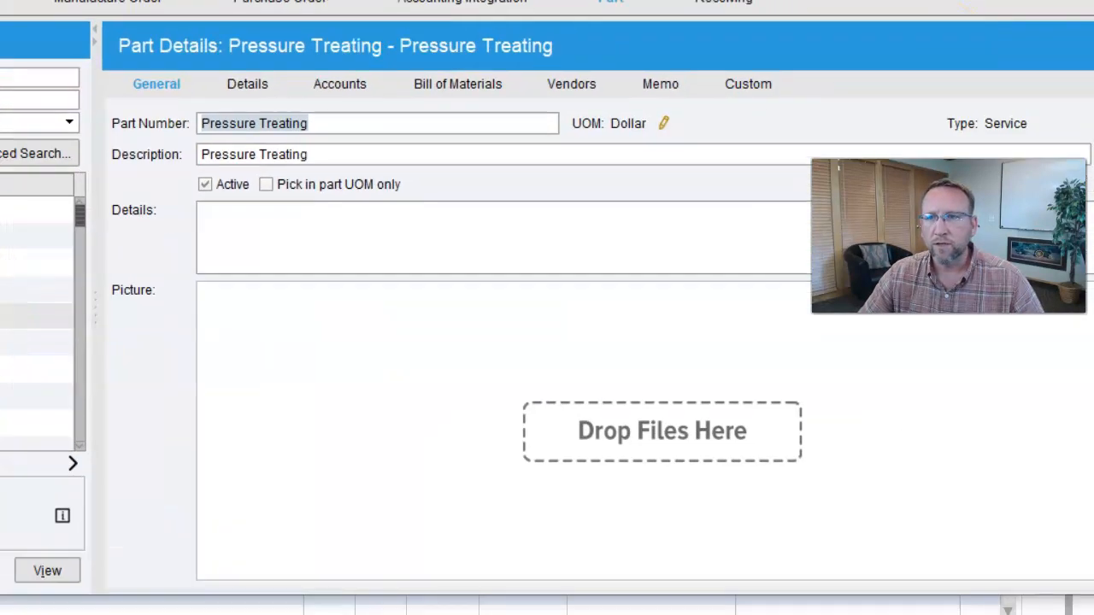
{"action": "left_click", "coordinate": [346, 84]}
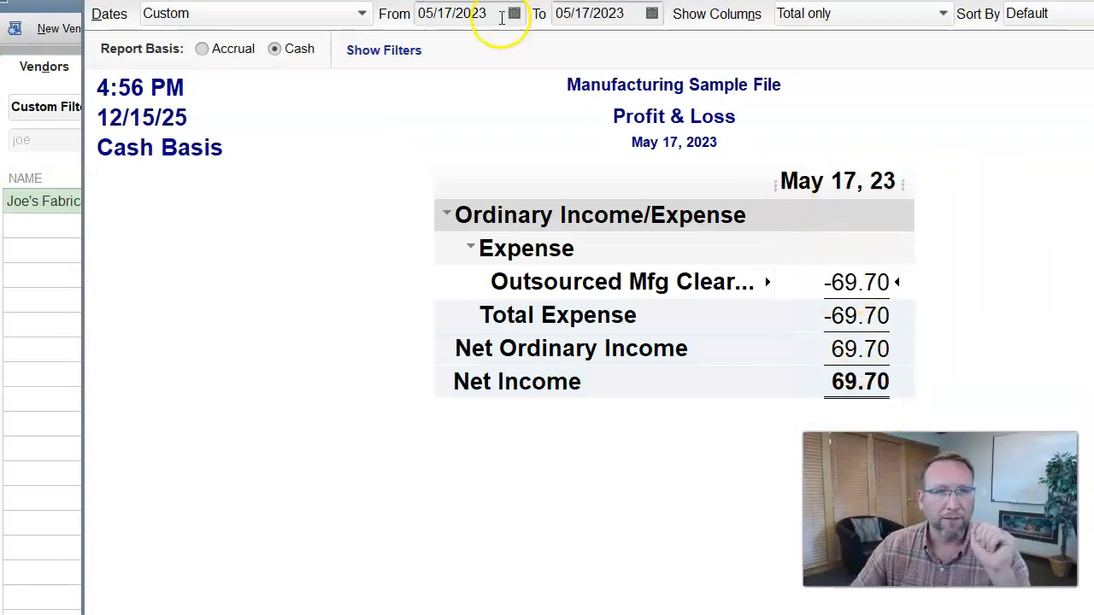
- Set the Profit & Loss range to 05/15–05/18/2023, then show the bill's Transaction Journal
{"action": "left_click", "coordinate": [514, 14]}
{"action": "left_click", "coordinate": [488, 162]}
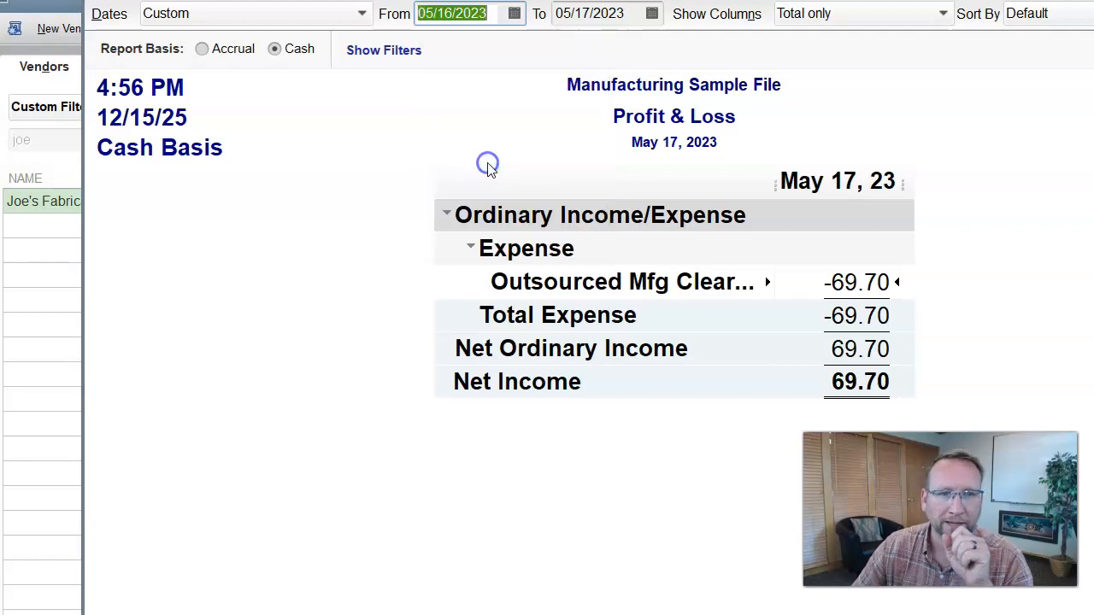
{"action": "left_click", "coordinate": [1055, 1]}
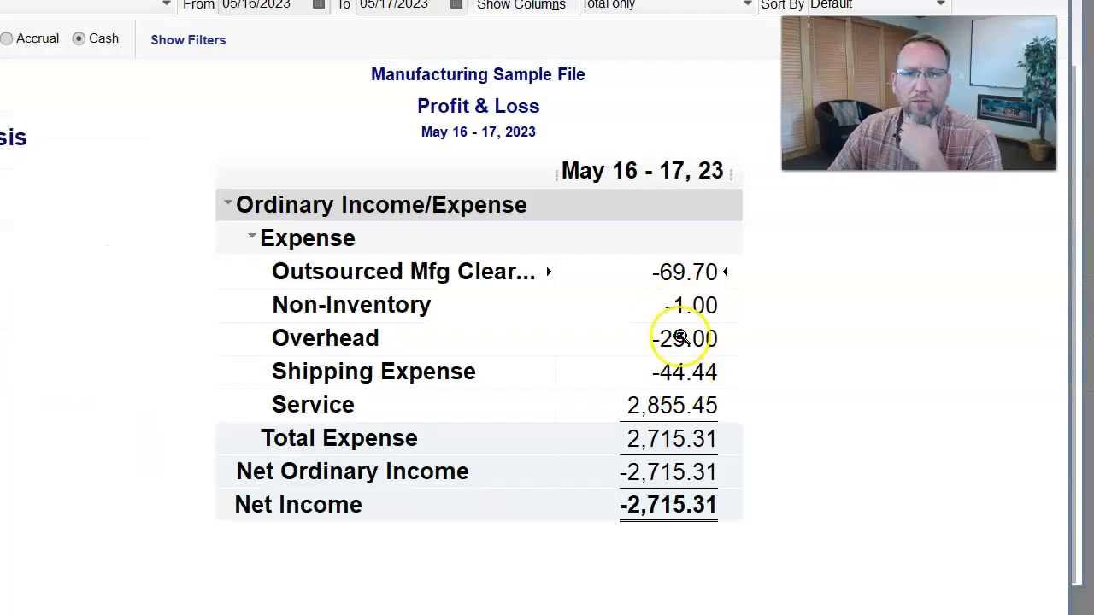
{"action": "left_click", "coordinate": [320, 7]}
{"action": "left_click", "coordinate": [272, 153]}
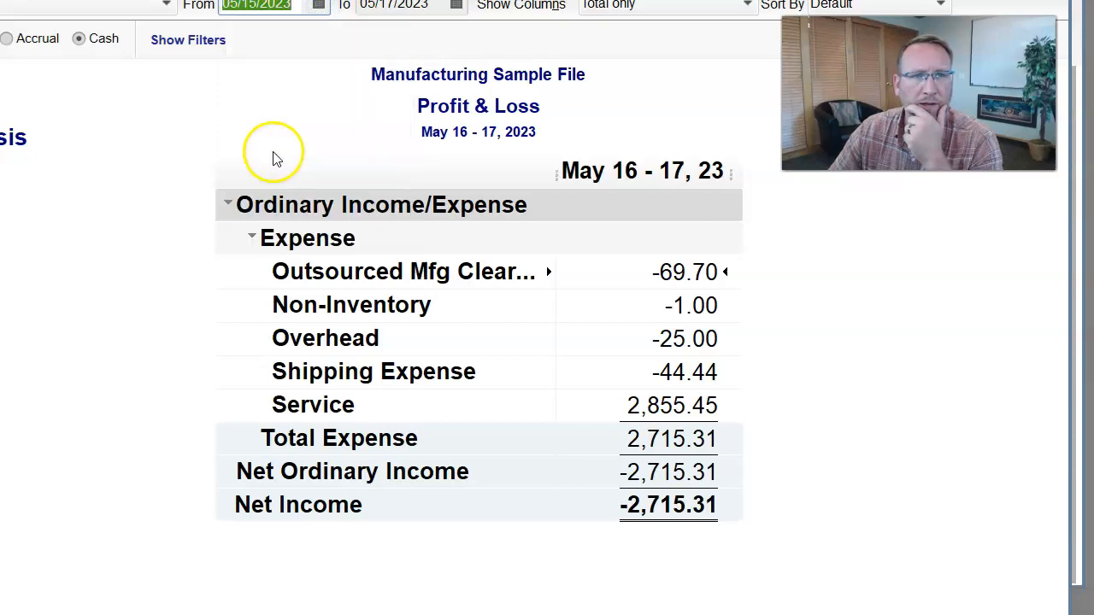
{"action": "key", "text": "Tab"}
{"action": "key", "text": "plus"}
{"action": "key", "text": "Tab"}
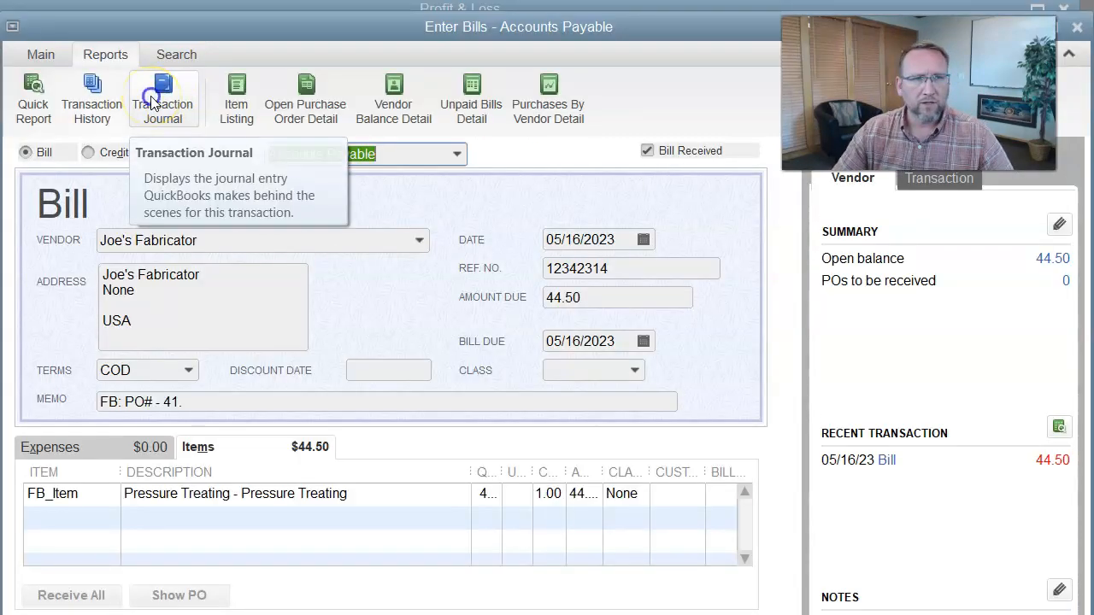
{"action": "left_click", "coordinate": [152, 100]}
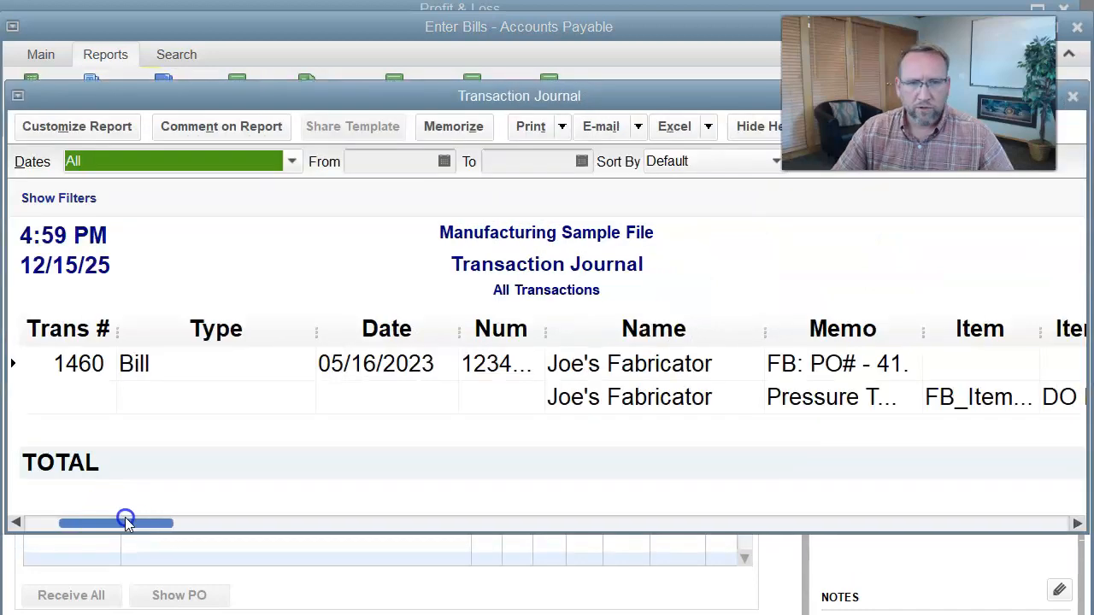
- Confirm the journal's 44.50 Outsourced Mfg Clearing debit and Accounts Payable credit, then close the journal and bill
{"action": "left_click_drag", "start_coordinate": [128, 518], "coordinate": [171, 523]}
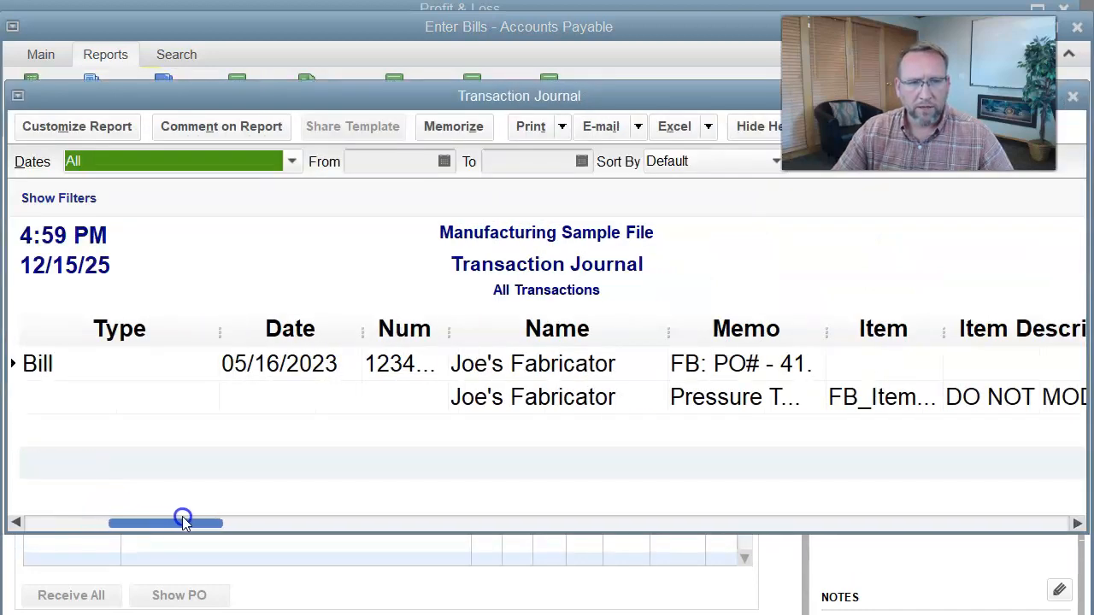
{"action": "left_click_drag", "start_coordinate": [216, 530], "coordinate": [419, 535]}
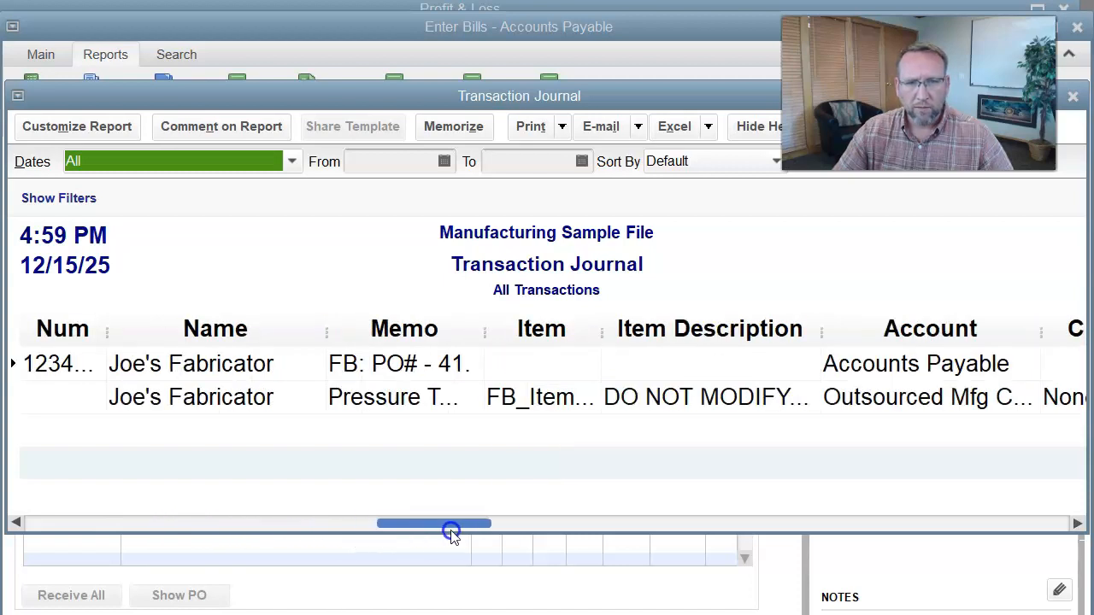
{"action": "left_click_drag", "start_coordinate": [490, 527], "coordinate": [659, 523]}
{"action": "left_click_drag", "start_coordinate": [735, 332], "coordinate": [831, 333]}
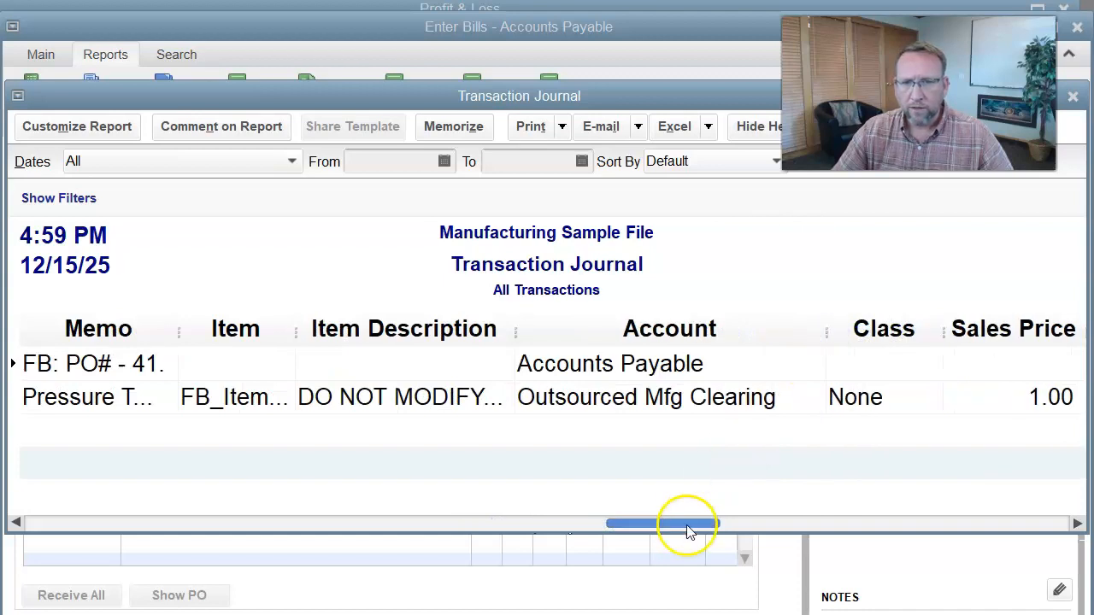
{"action": "left_click_drag", "start_coordinate": [689, 531], "coordinate": [969, 534]}
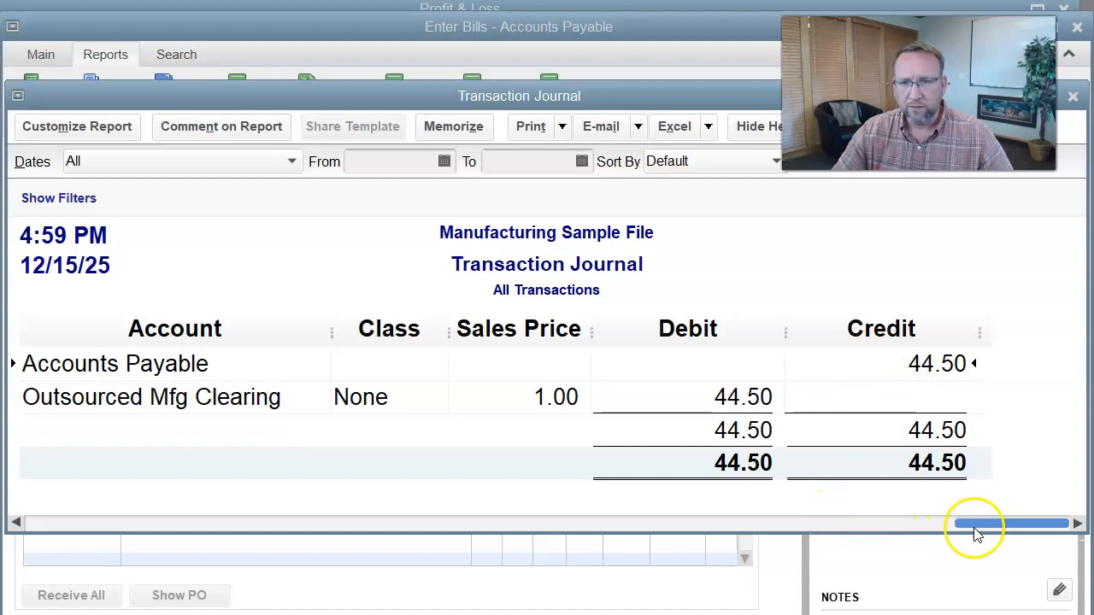
{"action": "left_click_drag", "start_coordinate": [972, 523], "coordinate": [958, 547]}
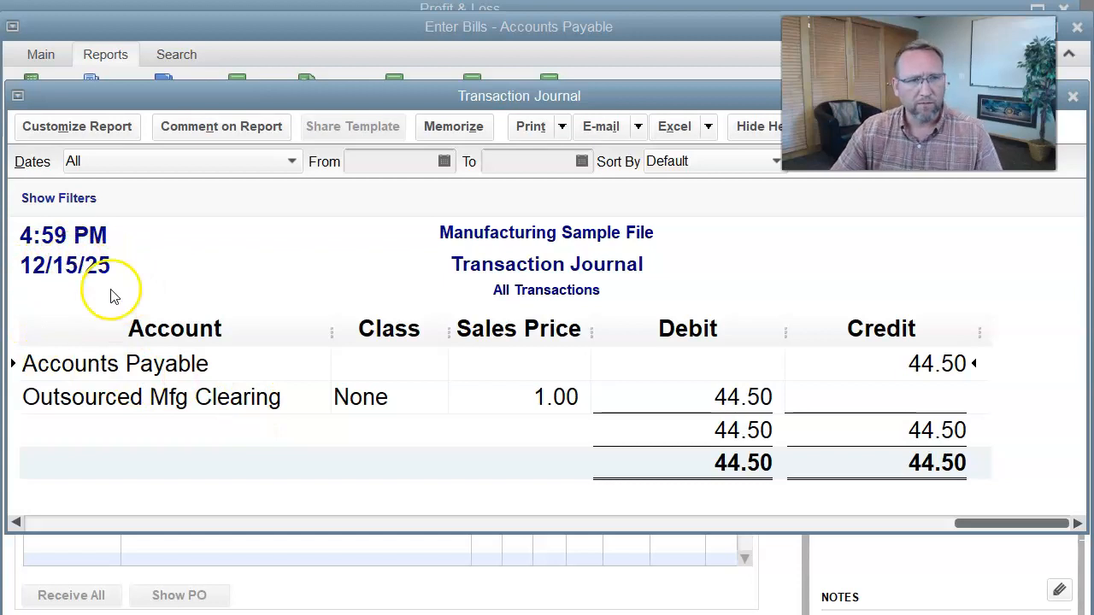
{"action": "key", "text": "Escape"}
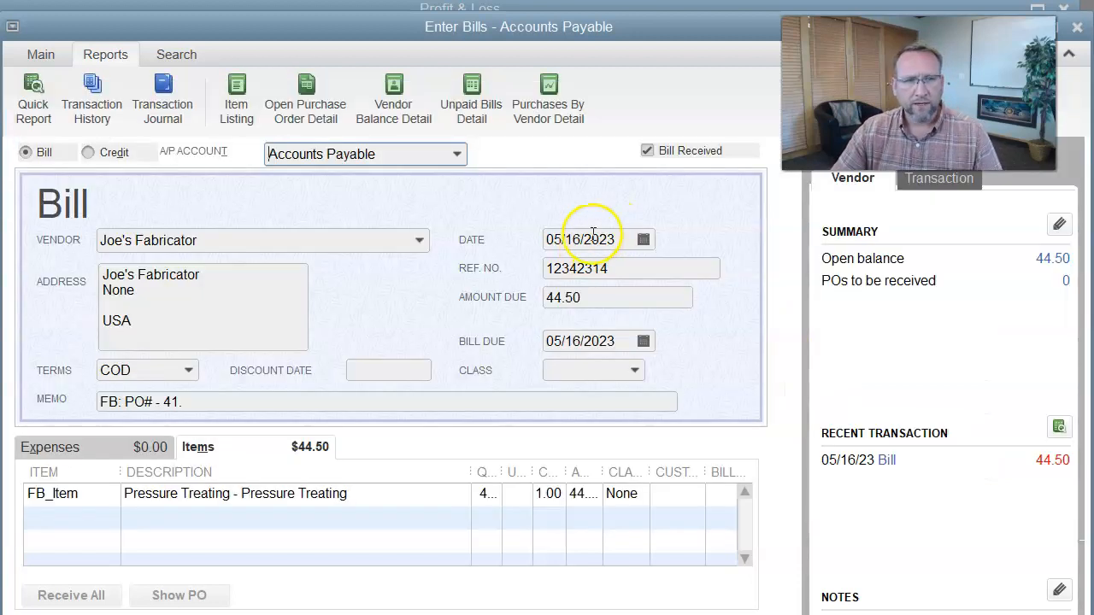
{"action": "key", "text": "Escape"}
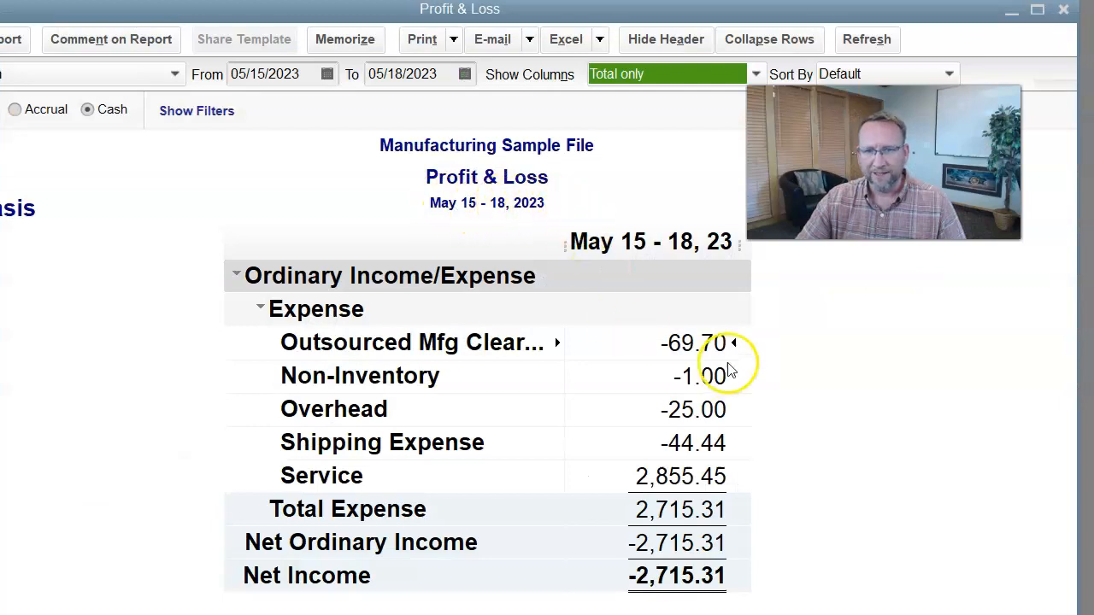
- Drill into the -69.70 Outsourced Mfg Clearing amount, clear the report dates, and view the 44.50 and 25.20 credits
{"action": "double_click", "coordinate": [678, 345]}
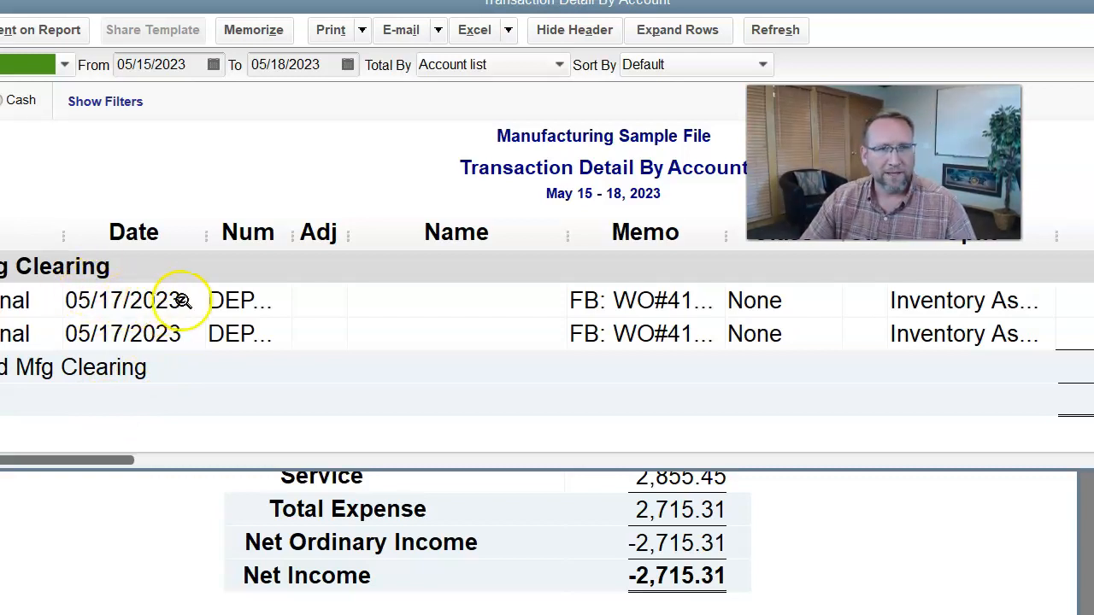
{"action": "left_click_drag", "start_coordinate": [186, 65], "coordinate": [147, 60]}
{"action": "key", "text": "BackSpace"}
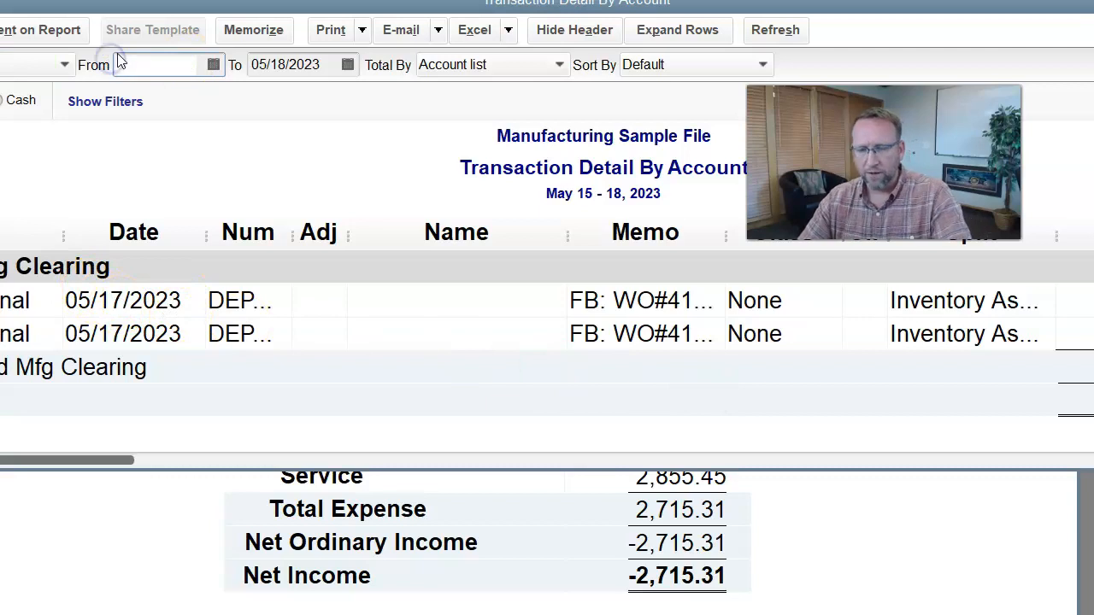
{"action": "left_click_drag", "start_coordinate": [335, 64], "coordinate": [252, 65]}
{"action": "key", "text": "BackSpace"}
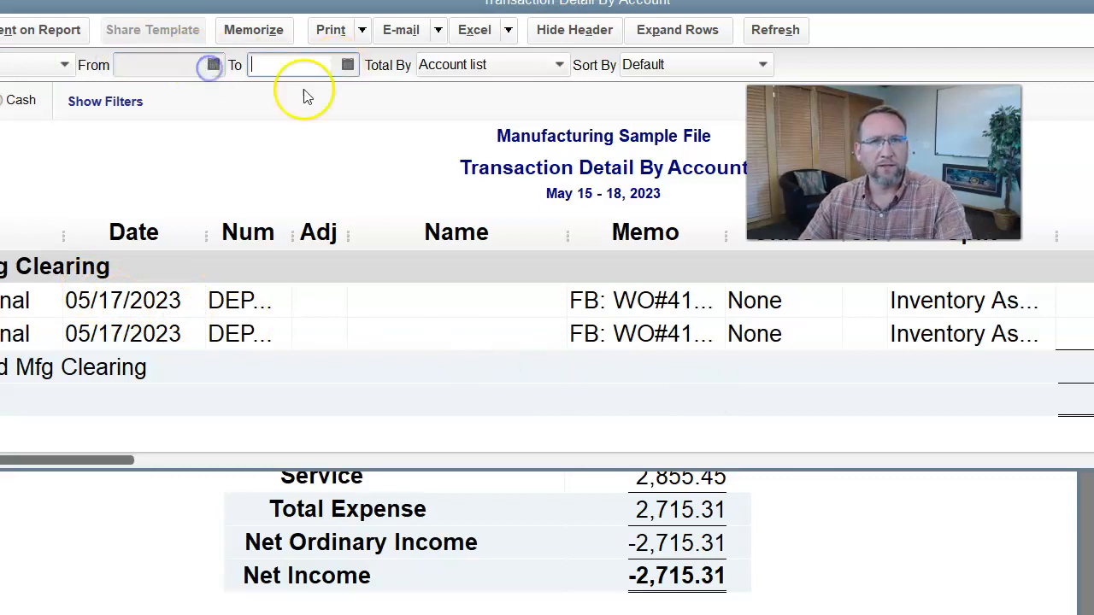
{"action": "left_click", "coordinate": [761, 35]}
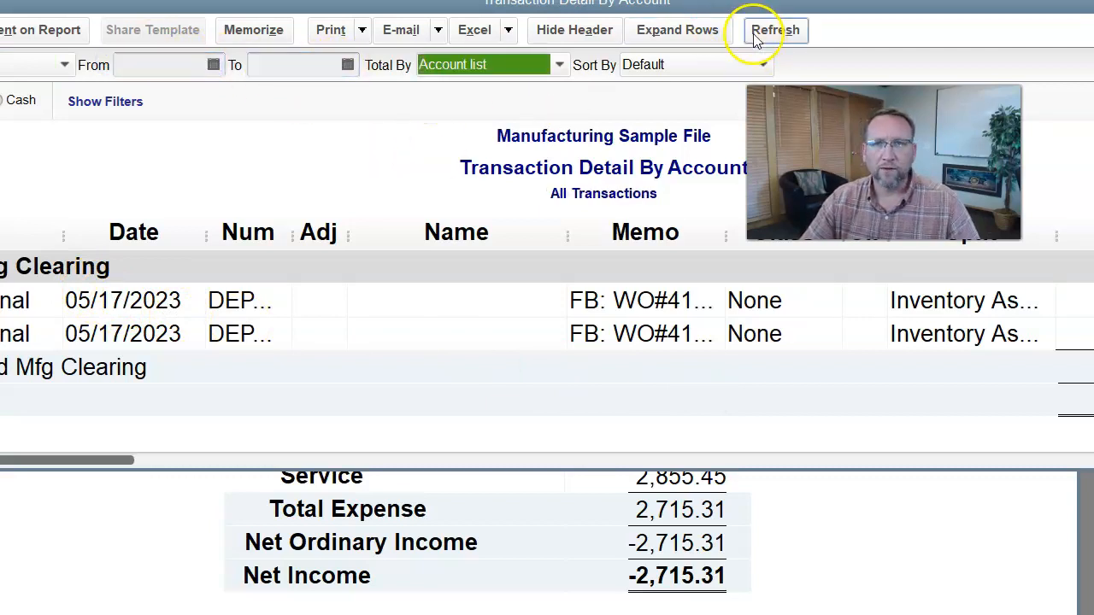
{"action": "left_click", "coordinate": [115, 460]}
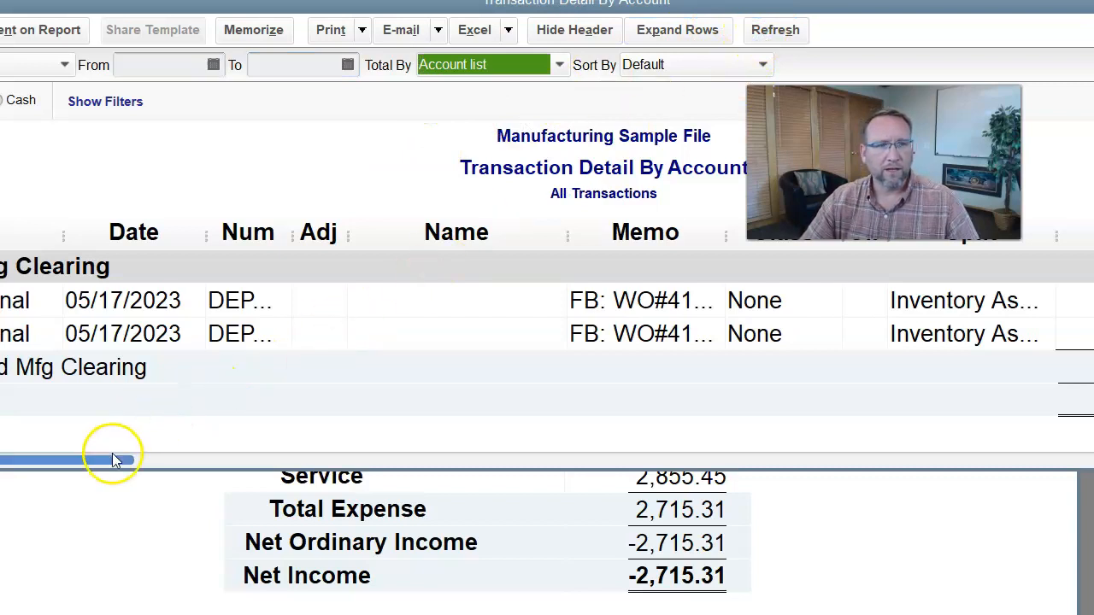
{"action": "left_click_drag", "start_coordinate": [116, 460], "coordinate": [999, 481]}
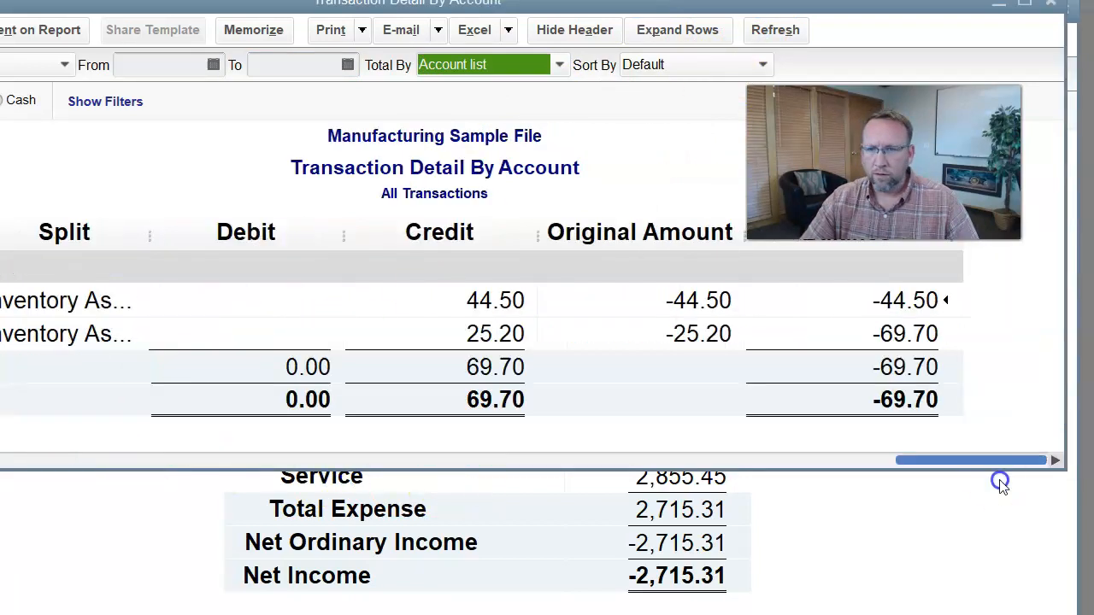